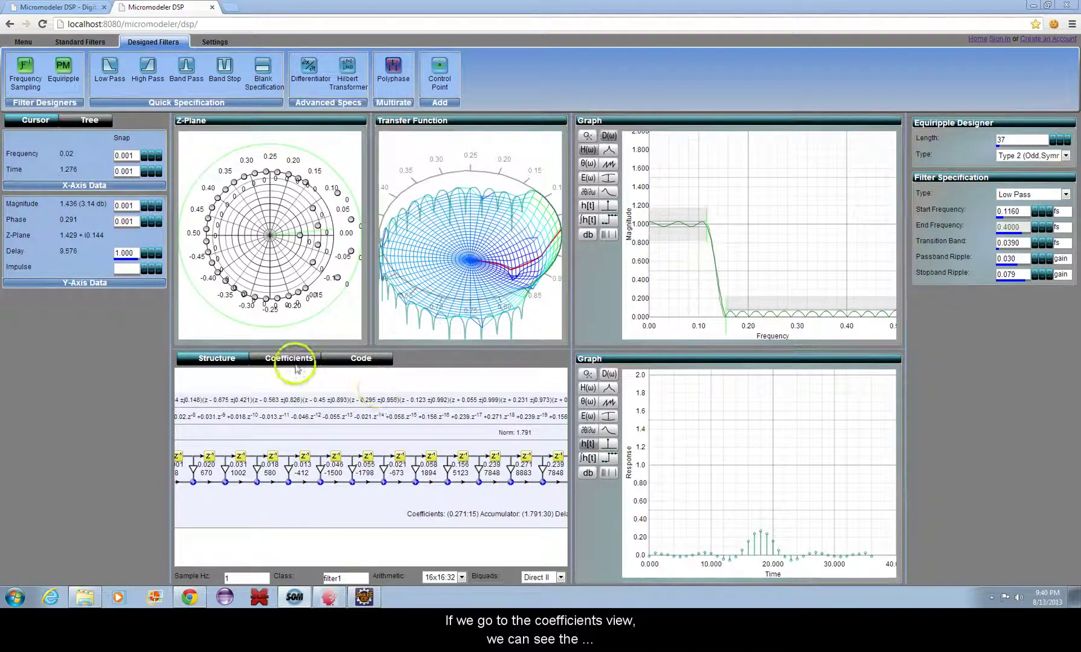
Step: Open the Coefficients view and copy the full floating-point coefficient row
{"action": "left_click", "coordinate": [284, 357]}
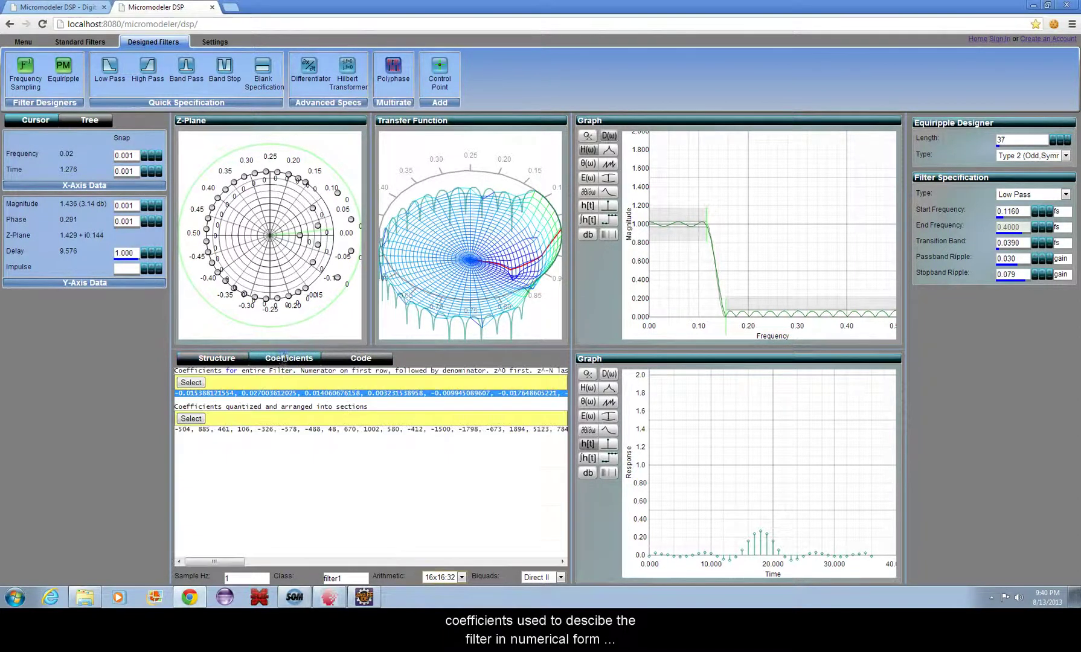
{"action": "left_click", "coordinate": [231, 398]}
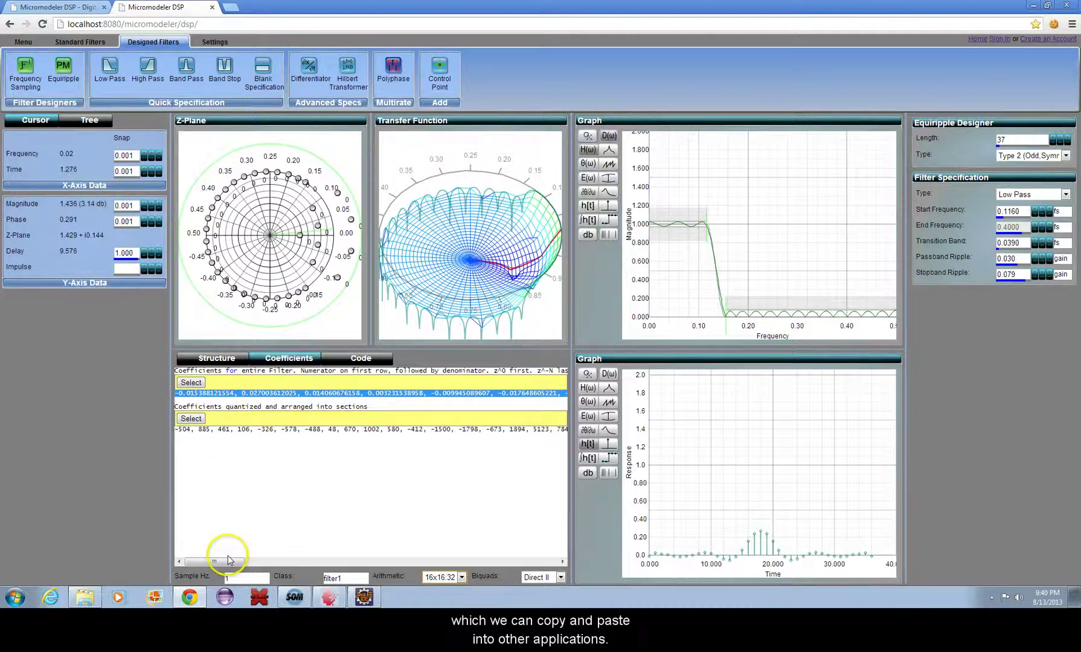
{"action": "mouse_move", "coordinate": [211, 561]}
{"action": "left_mouse_down"}
{"action": "mouse_move", "coordinate": [317, 561]}
{"action": "mouse_move", "coordinate": [196, 563]}
{"action": "left_mouse_up"}
{"action": "left_click", "coordinate": [192, 382]}
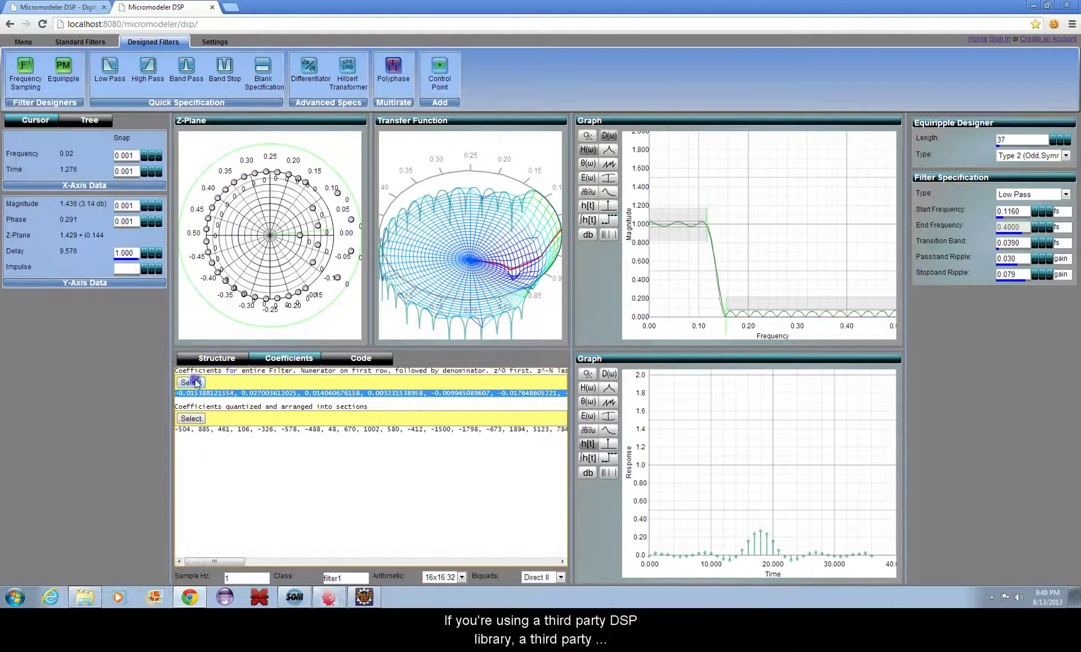
{"action": "right_click", "coordinate": [245, 388]}
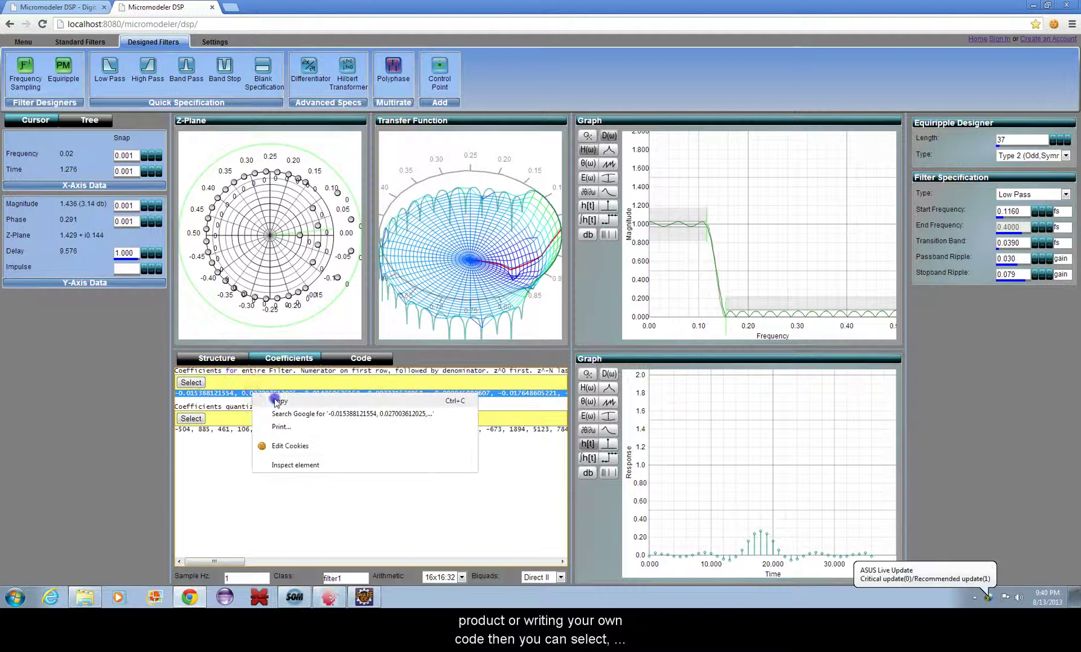
{"action": "left_click", "coordinate": [275, 398]}
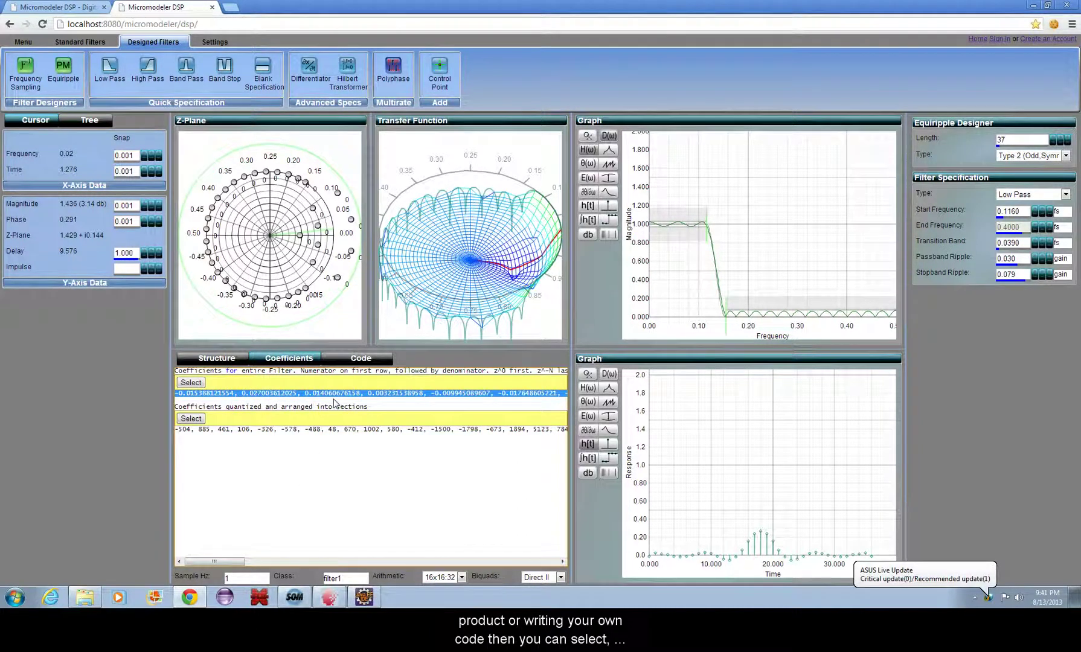
Step: Copy the quantized coefficient row, then reselect the floating-point row
{"action": "left_click", "coordinate": [191, 419]}
{"action": "right_click", "coordinate": [216, 433]}
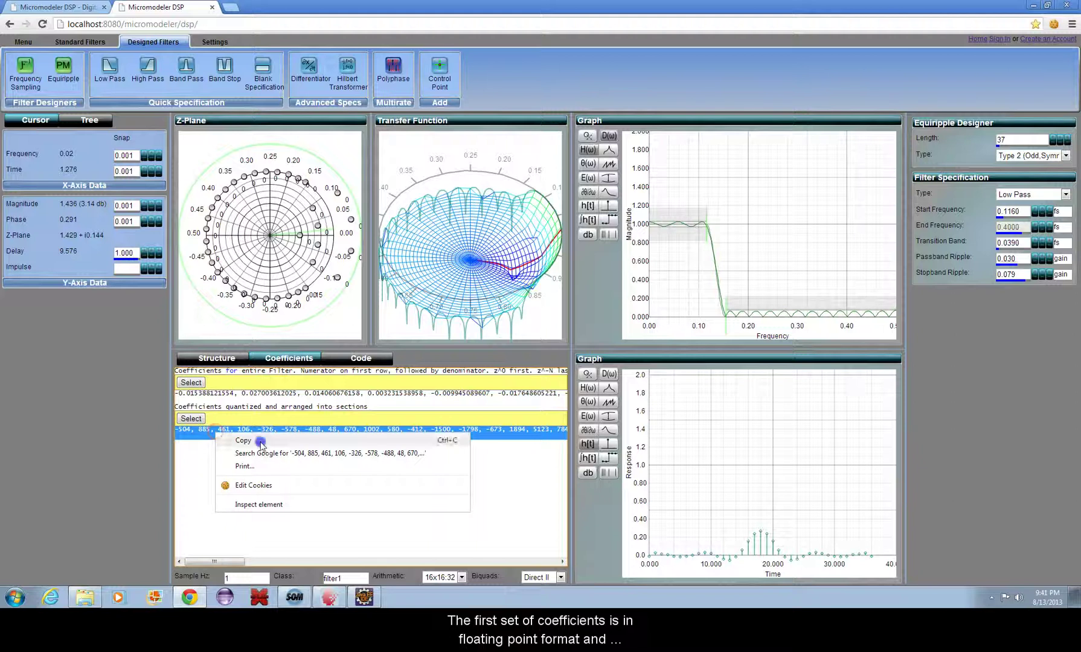
{"action": "left_click", "coordinate": [259, 440]}
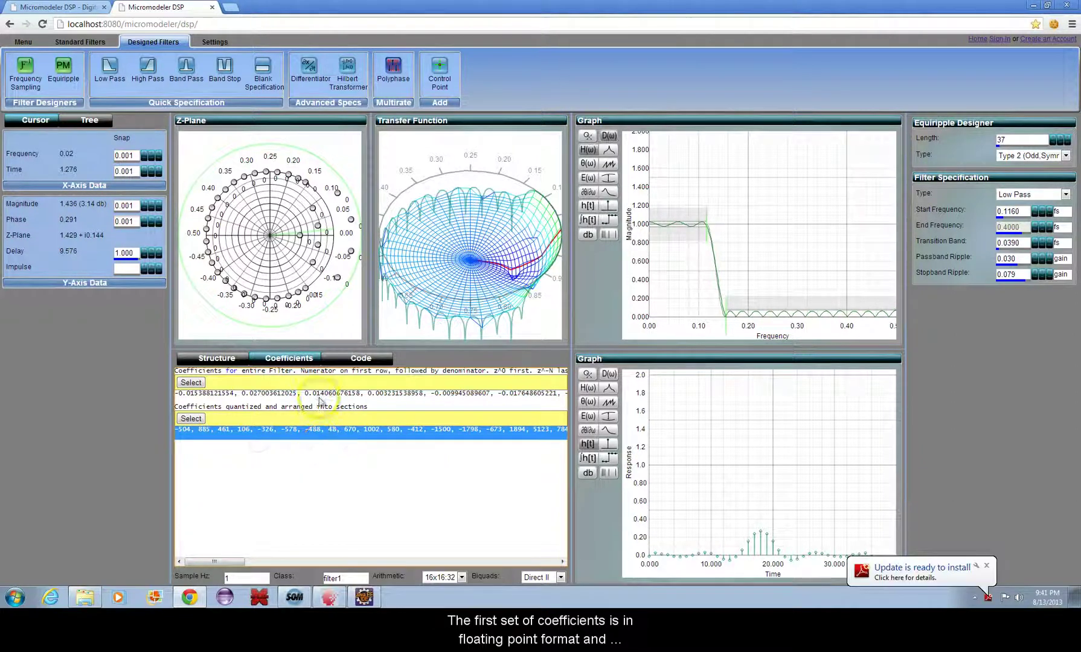
{"action": "left_click", "coordinate": [189, 393]}
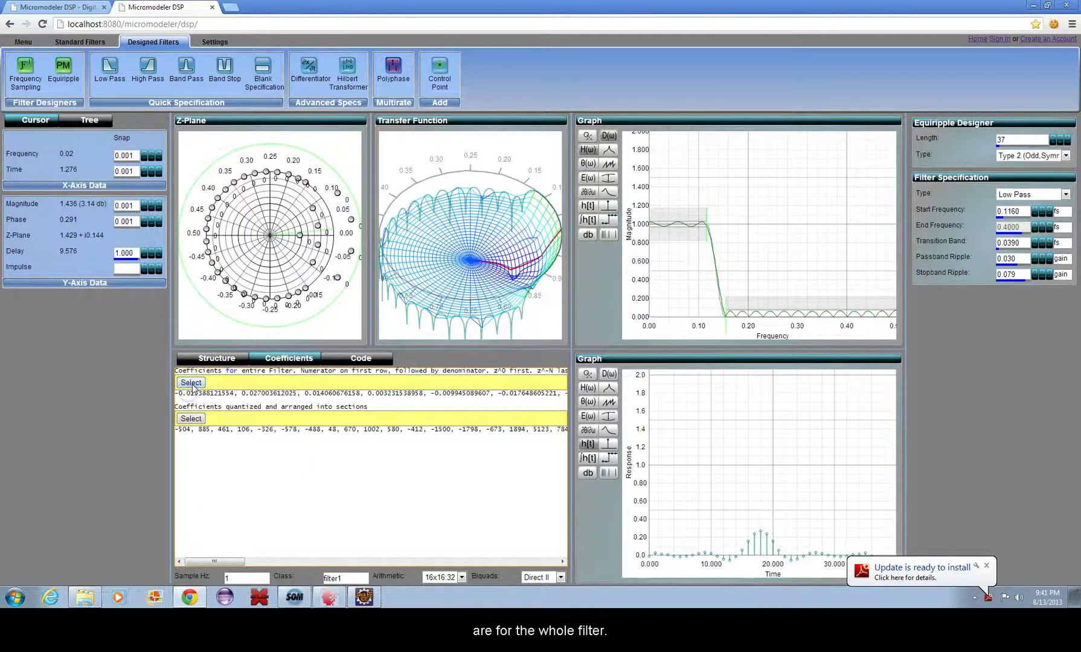
{"action": "left_click", "coordinate": [191, 382]}
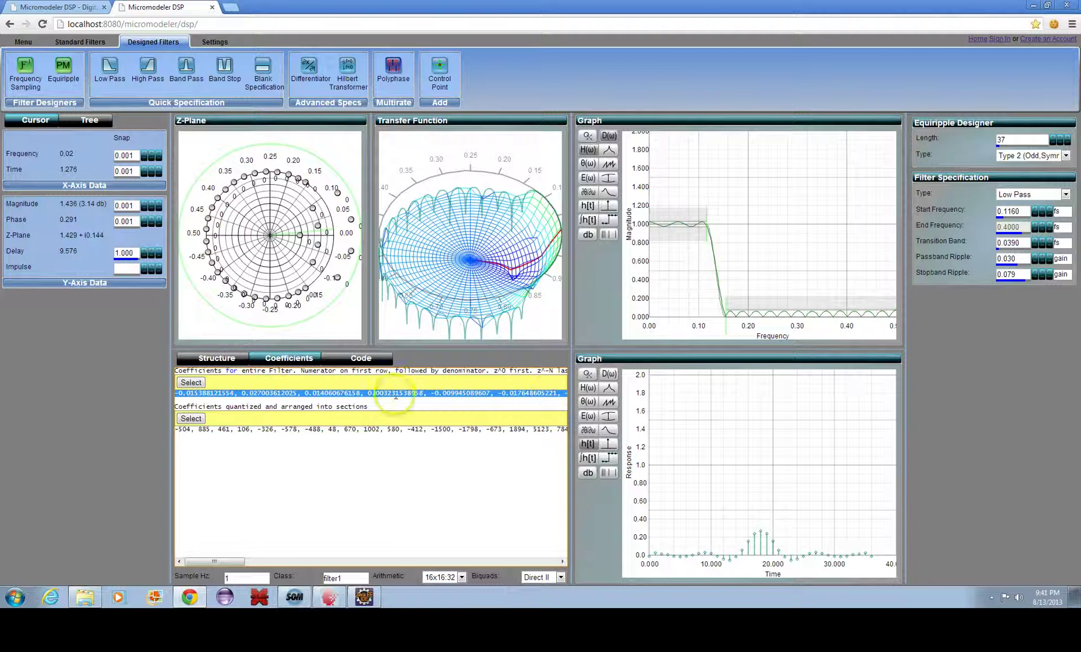
{"action": "left_click", "coordinate": [453, 398]}
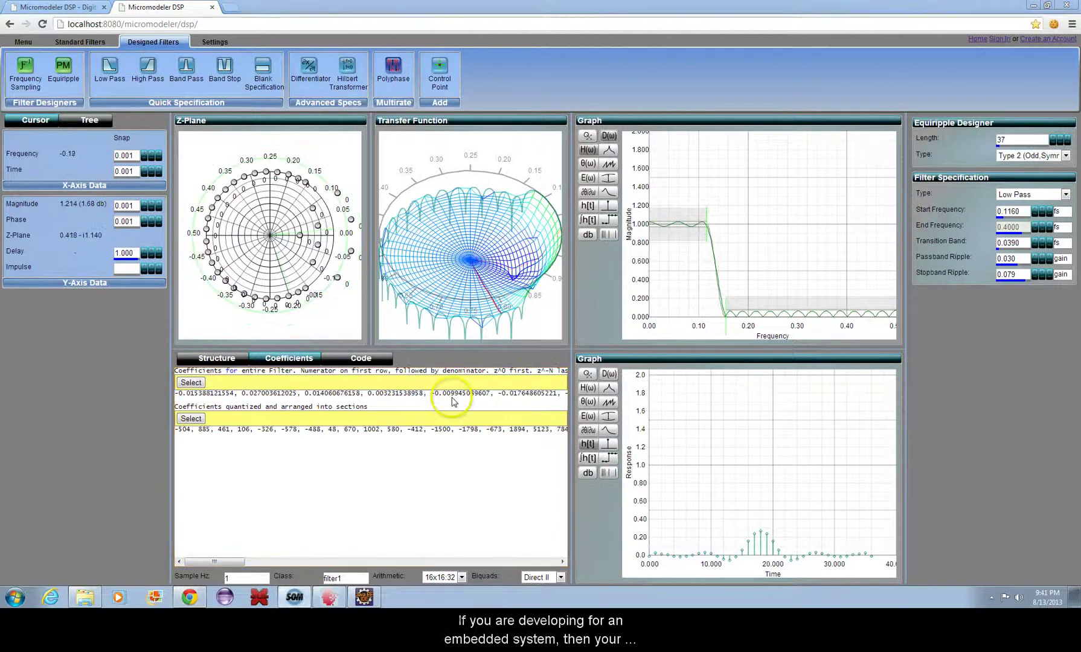
{"action": "left_click", "coordinate": [461, 577]}
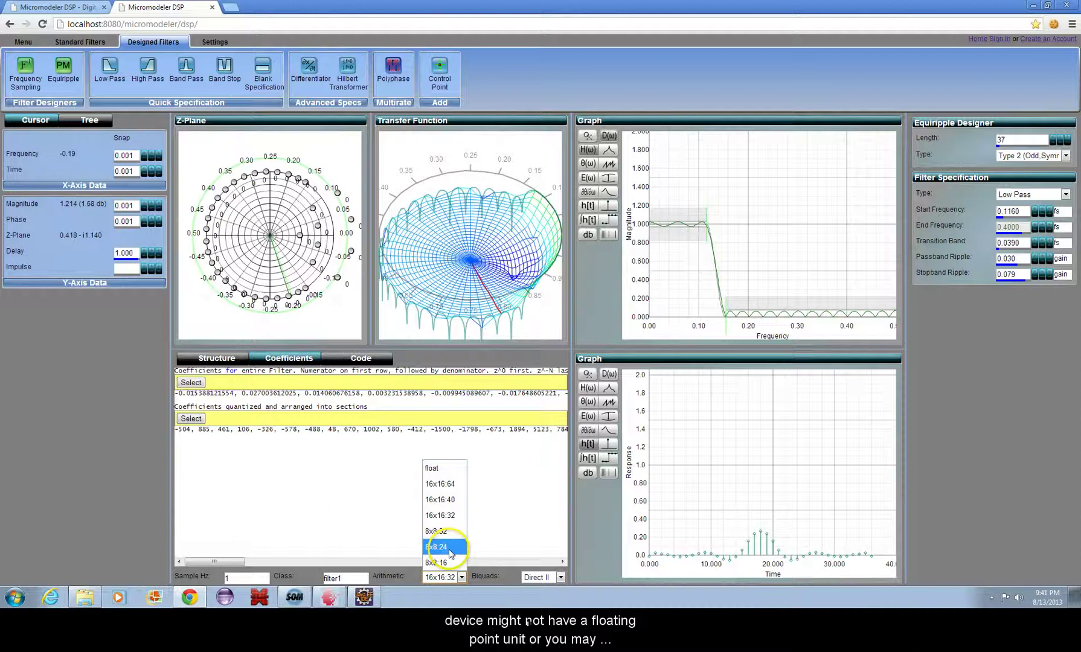
{"action": "left_click", "coordinate": [448, 562]}
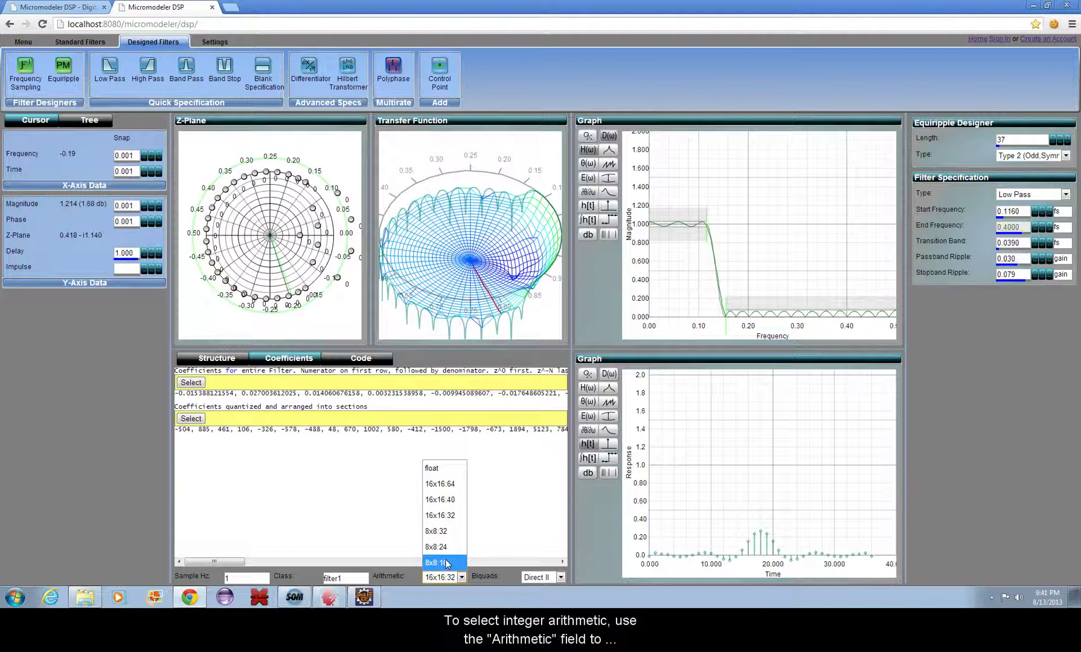
{"action": "left_click", "coordinate": [462, 578]}
{"action": "left_click", "coordinate": [453, 580]}
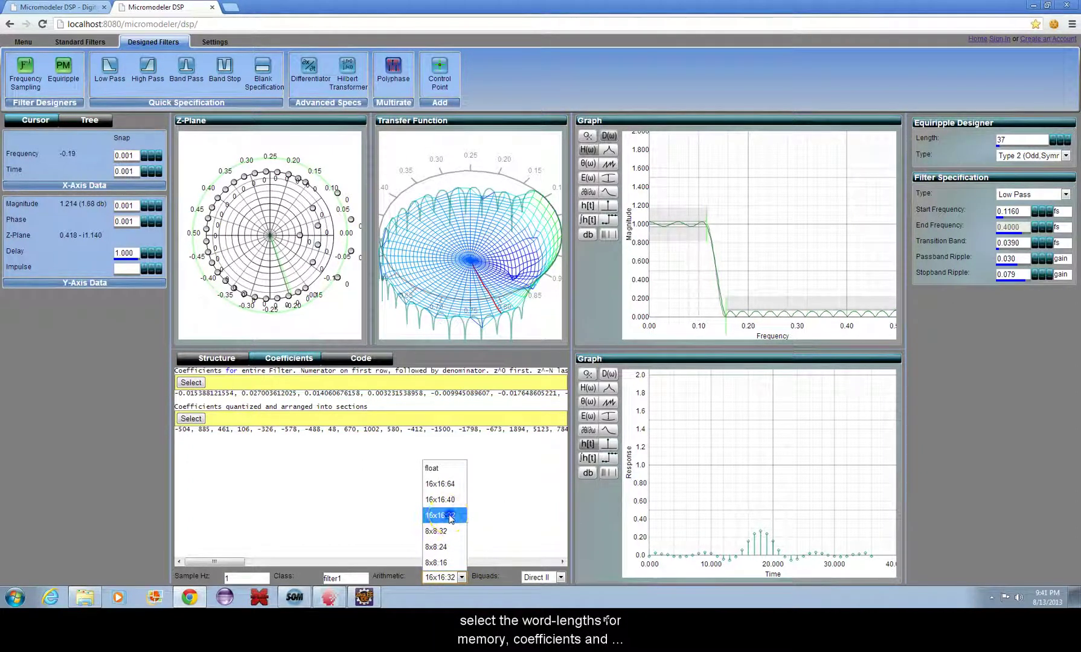
{"action": "left_click", "coordinate": [449, 516]}
{"action": "left_click", "coordinate": [458, 577]}
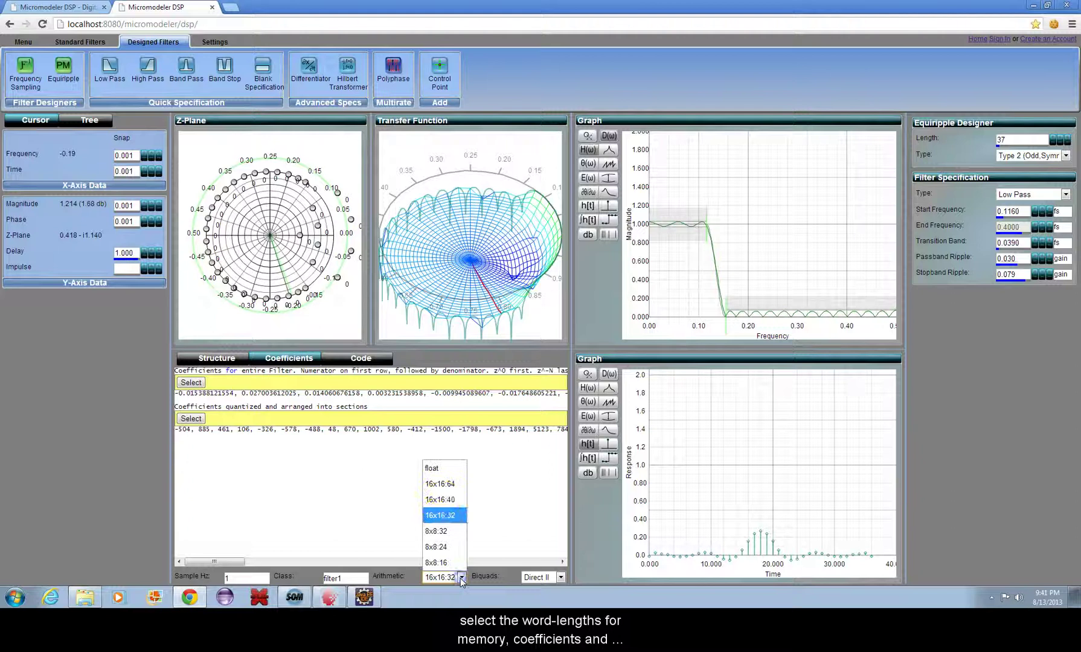
{"action": "left_click", "coordinate": [449, 518]}
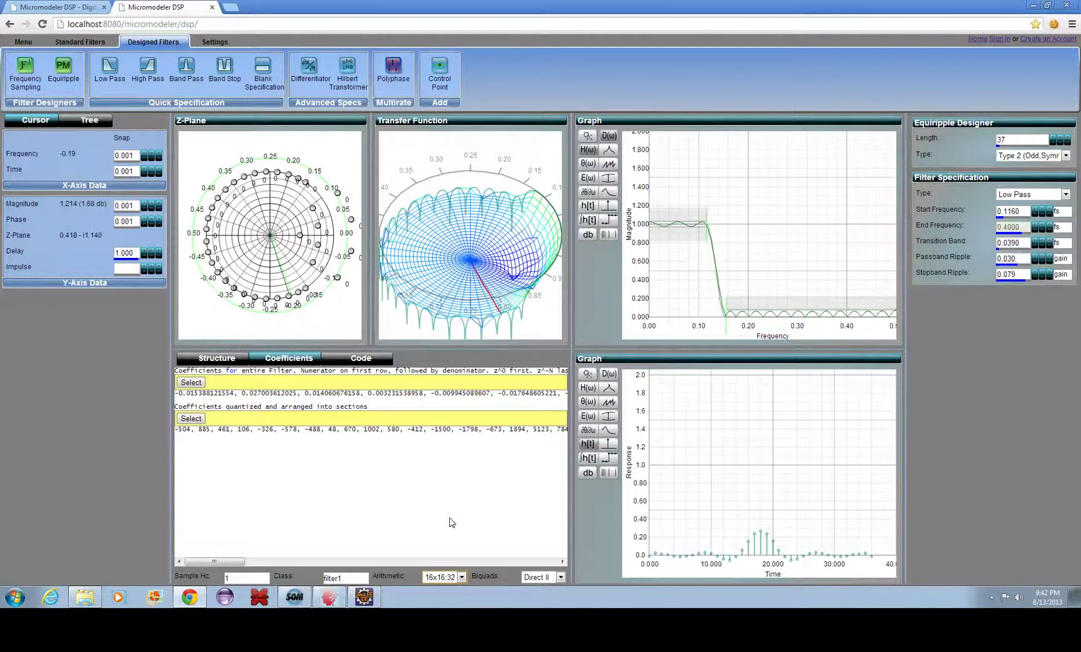
Step: Turn on the H(ω) simulated amplitude response overlay on the upper magnitude graph
{"action": "left_click", "coordinate": [610, 151]}
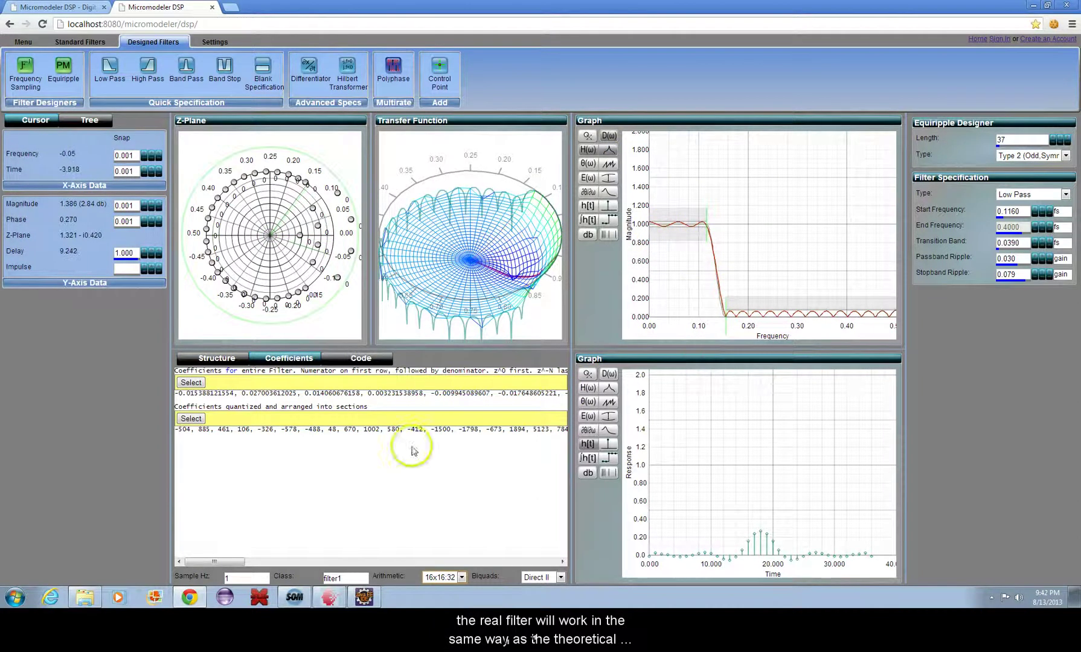
Step: Set the Arithmetic option to 8x8:16 and shift the magnitude graph to the transition band
{"action": "left_click", "coordinate": [447, 577]}
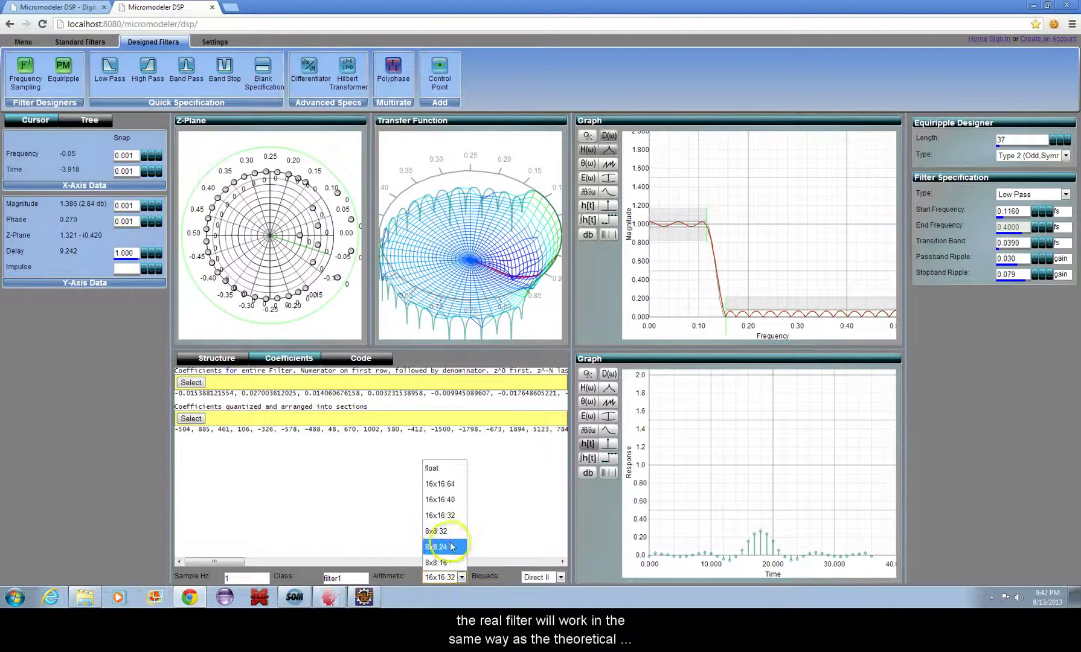
{"action": "left_click", "coordinate": [444, 563]}
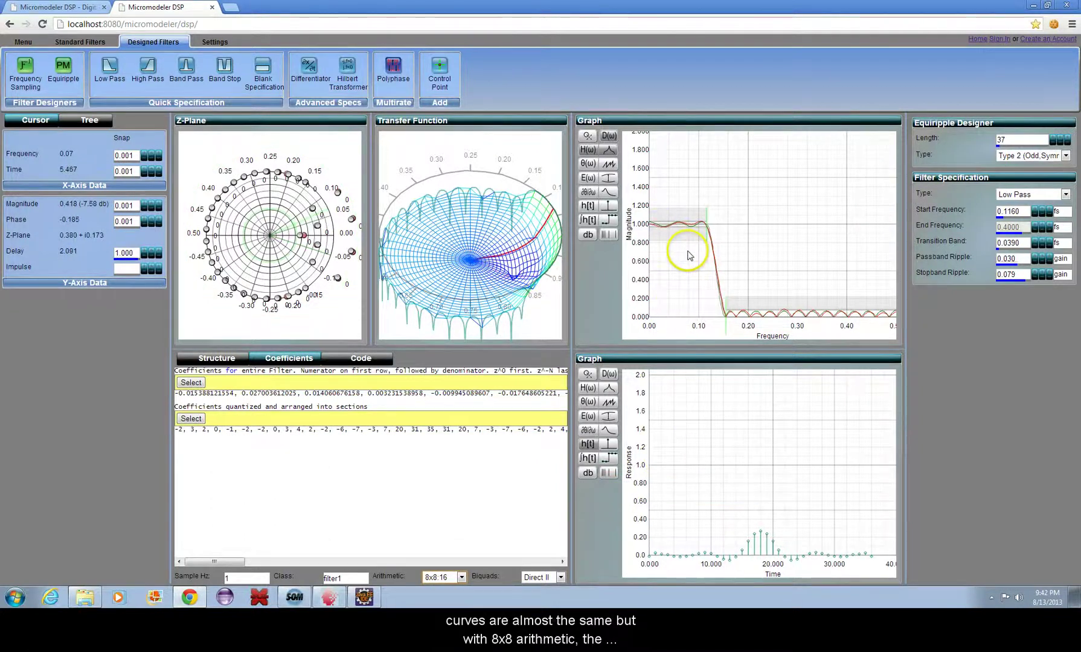
{"action": "scroll", "coordinate": [696, 231], "scroll_direction": "up", "scroll_amount": 2}
{"action": "scroll", "coordinate": [695, 278], "scroll_direction": "down", "scroll_amount": 2}
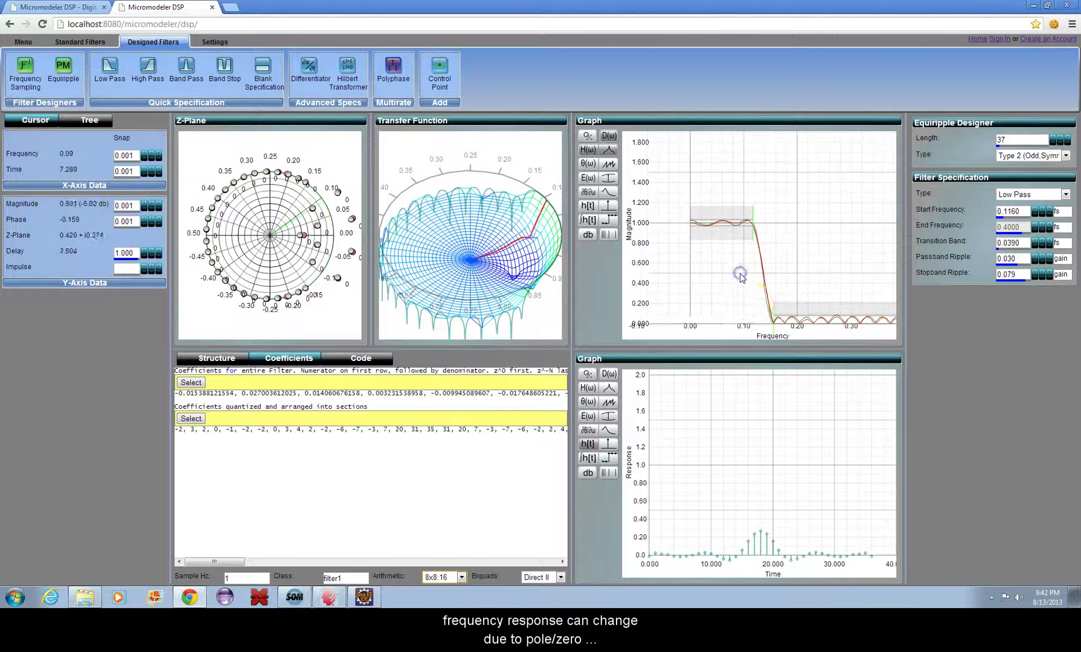
{"action": "left_click", "coordinate": [772, 314]}
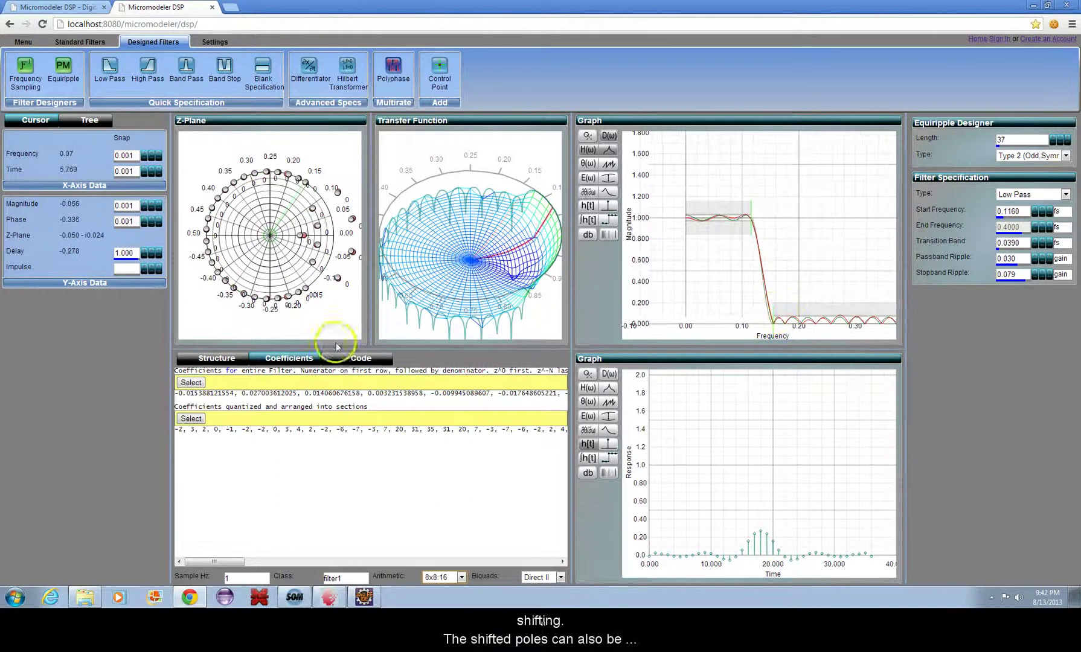
{"action": "mouse_move", "coordinate": [304, 237]}
{"action": "left_mouse_down"}
{"action": "mouse_move", "coordinate": [357, 247]}
{"action": "mouse_move", "coordinate": [354, 264]}
{"action": "mouse_move", "coordinate": [349, 223]}
{"action": "mouse_move", "coordinate": [315, 241]}
{"action": "left_mouse_up"}
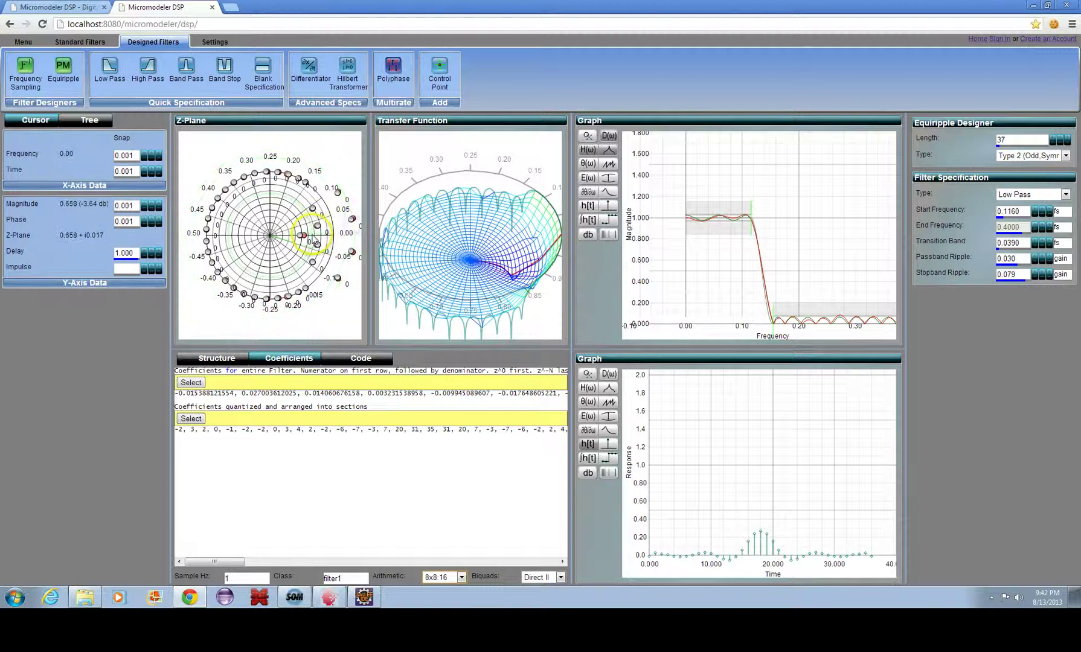
Step: Highlight the row of 8x8:16 quantized integer coefficients such as -2, 3, 2, 0, -1
{"action": "left_click", "coordinate": [191, 419]}
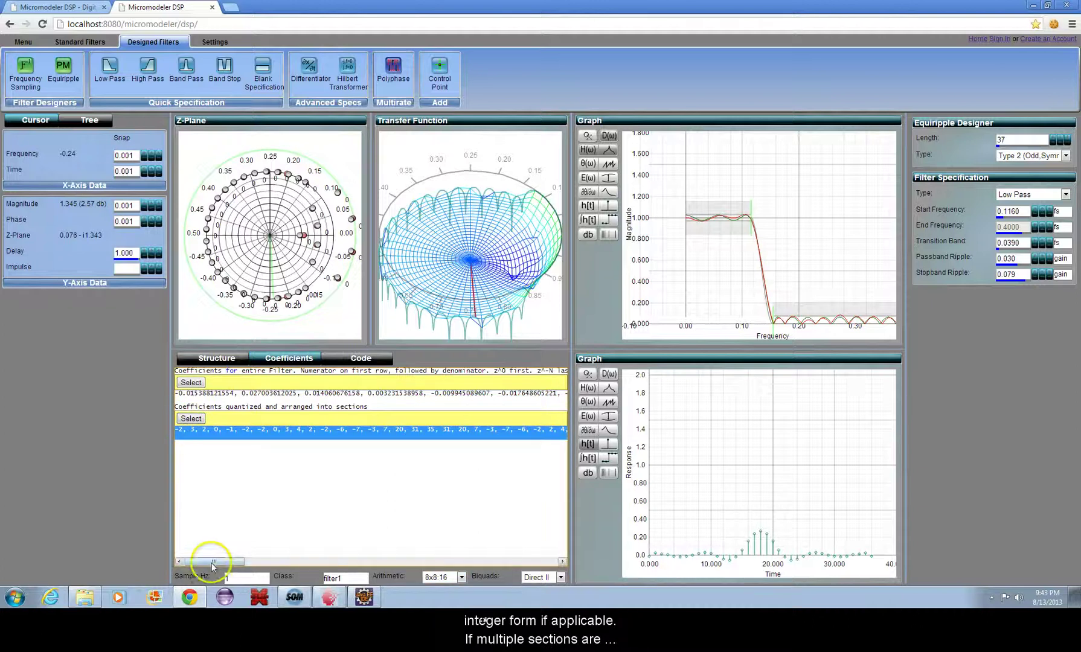
{"action": "mouse_move", "coordinate": [213, 562]}
{"action": "left_mouse_down"}
{"action": "mouse_move", "coordinate": [260, 562]}
{"action": "mouse_move", "coordinate": [192, 562]}
{"action": "left_mouse_up"}
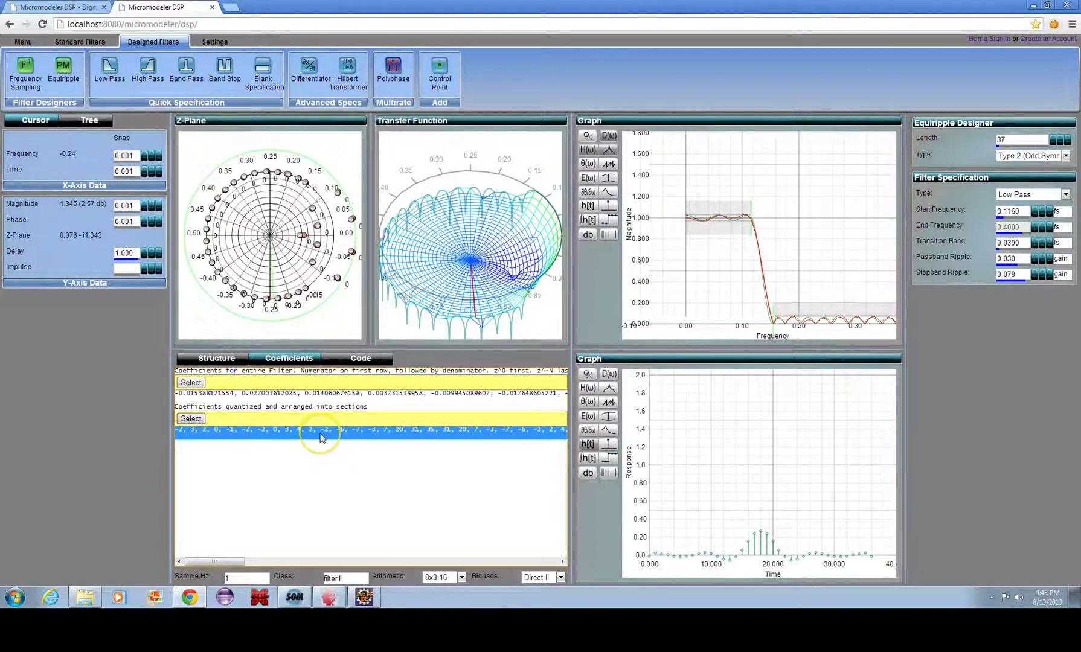
Step: Switch to the Code view and scroll through filter1's generated header and source code
{"action": "left_click", "coordinate": [371, 359]}
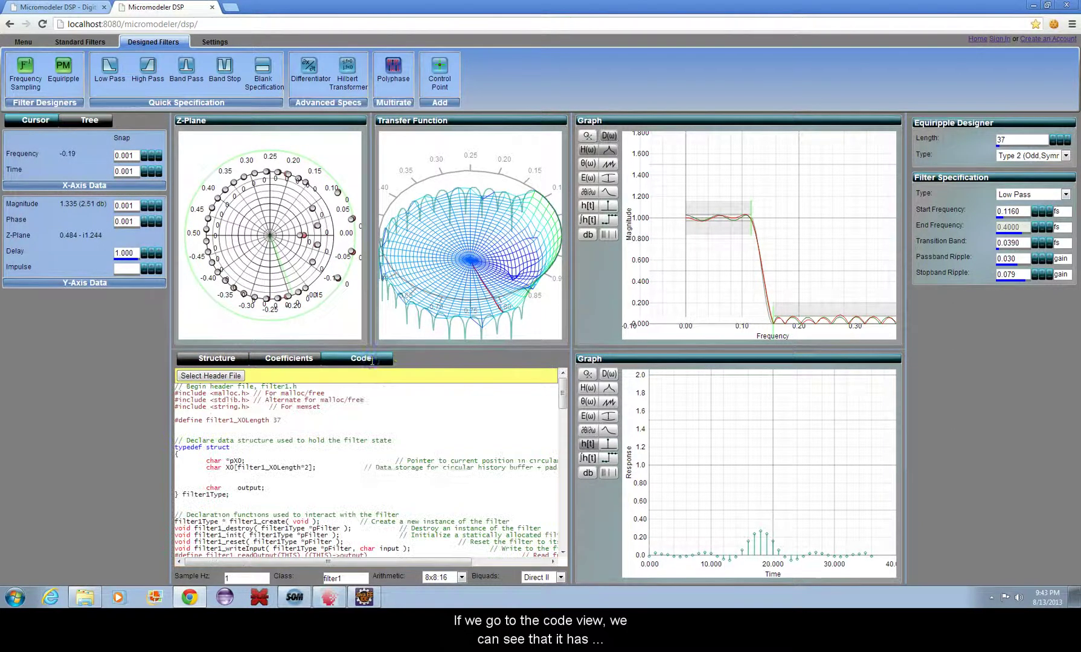
{"action": "scroll", "coordinate": [340, 446], "scroll_direction": "down", "scroll_amount": 3}
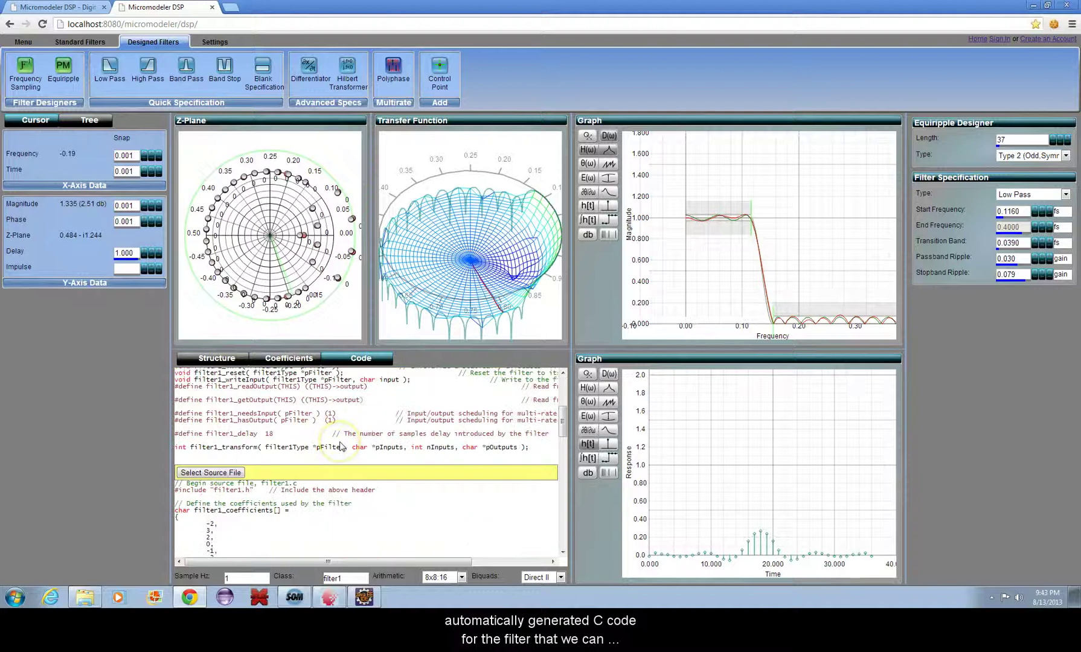
{"action": "scroll", "coordinate": [340, 445], "scroll_direction": "down", "scroll_amount": 5}
{"action": "scroll", "coordinate": [340, 445], "scroll_direction": "up", "scroll_amount": 8}
{"action": "scroll", "coordinate": [341, 442], "scroll_direction": "down", "scroll_amount": 15}
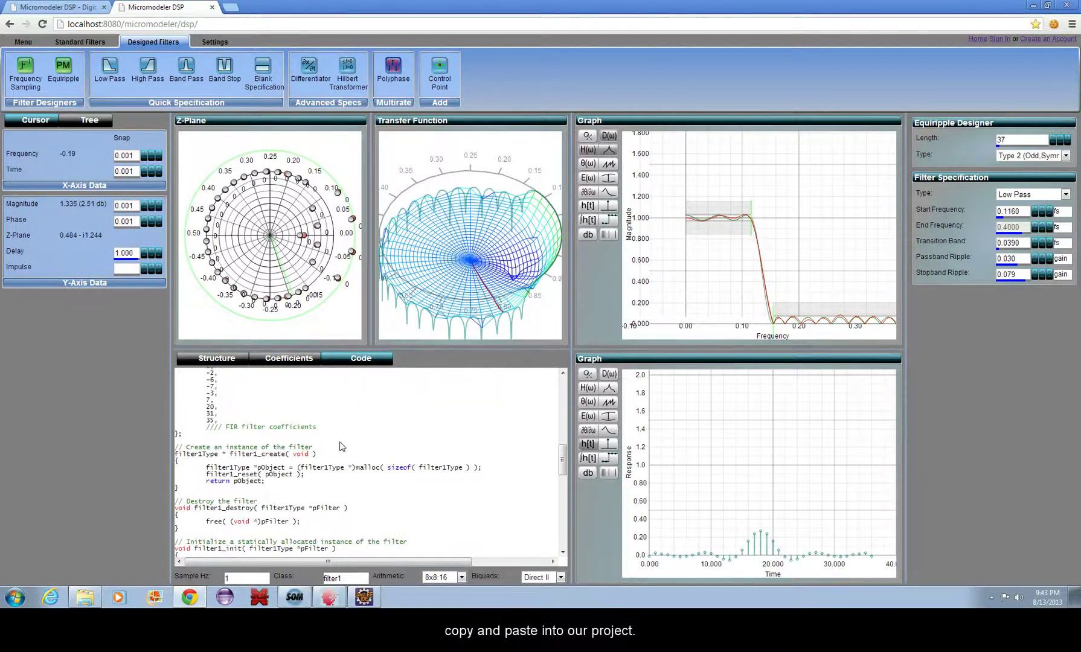
{"action": "scroll", "coordinate": [340, 444], "scroll_direction": "up", "scroll_amount": 20}
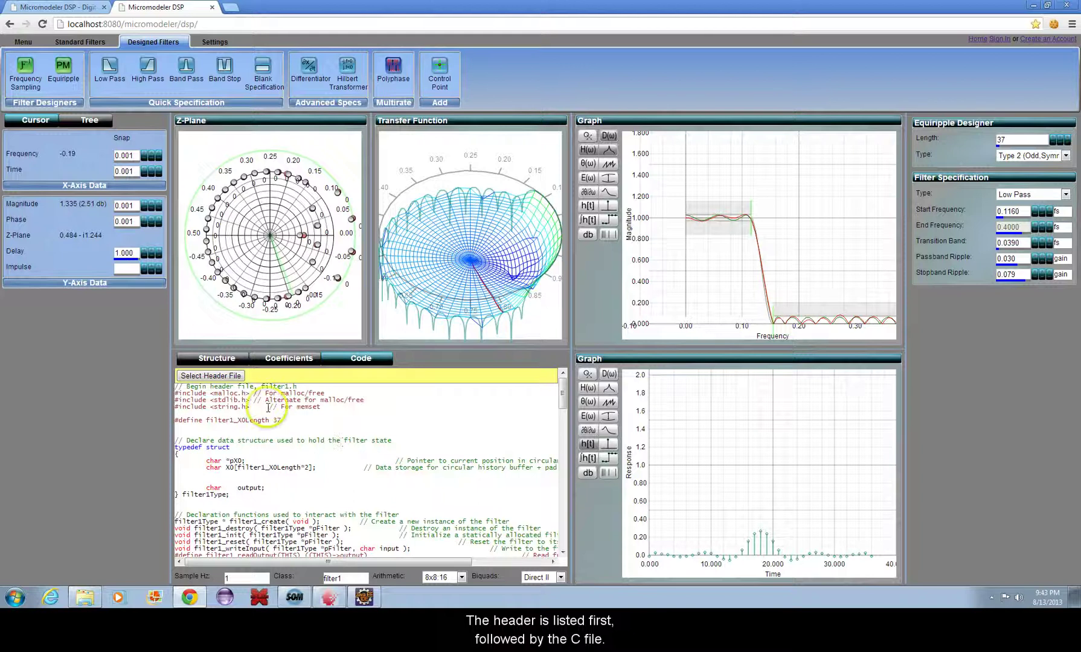
{"action": "scroll", "coordinate": [304, 429], "scroll_direction": "down", "scroll_amount": 7}
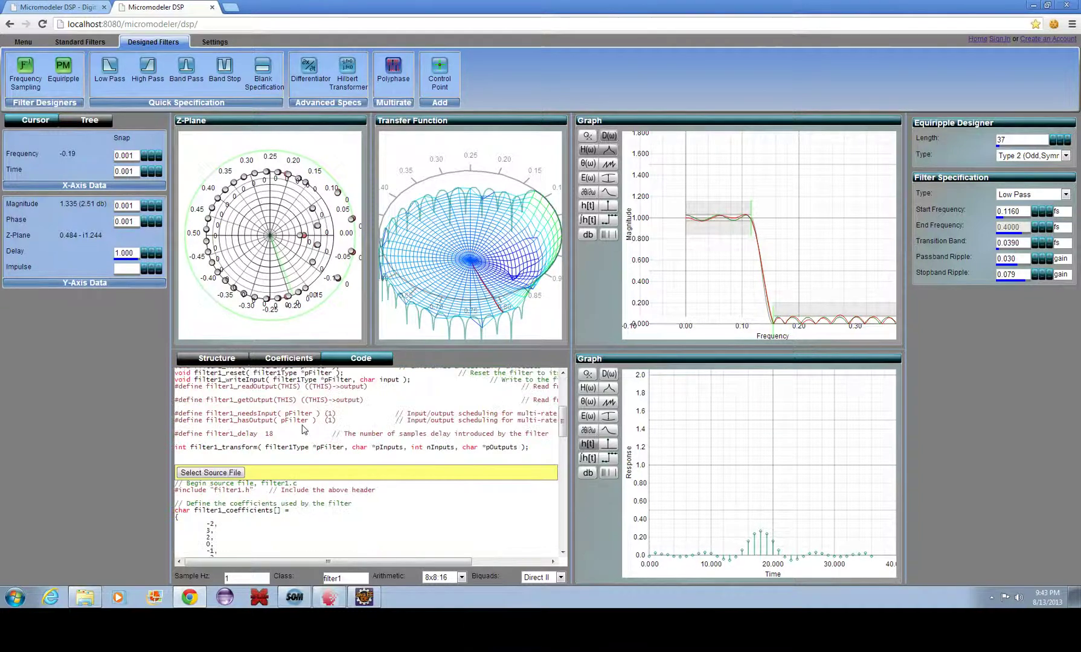
{"action": "scroll", "coordinate": [304, 429], "scroll_direction": "up", "scroll_amount": 7}
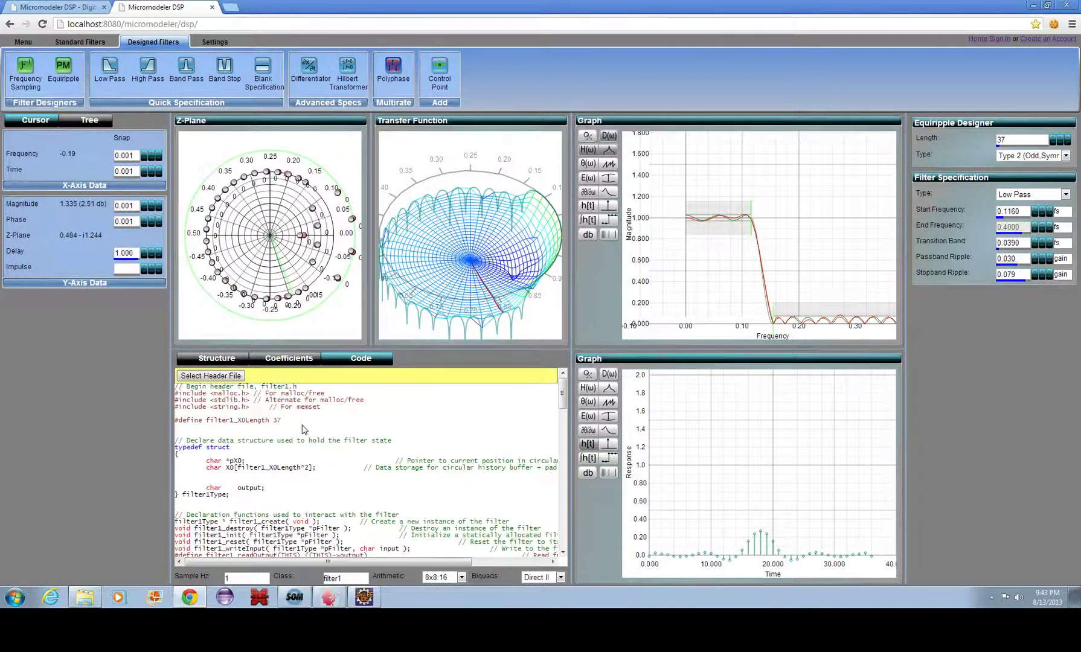
Step: Replace the class name filter1 with fir1 in the Class field
{"action": "left_click", "coordinate": [418, 399]}
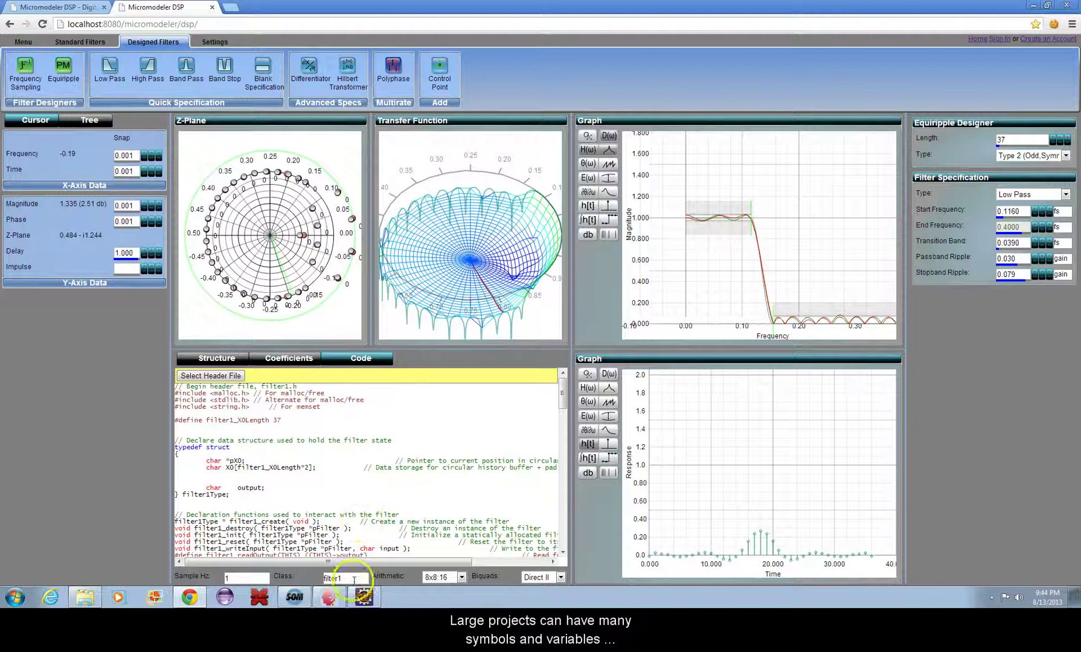
{"action": "left_click", "coordinate": [324, 520]}
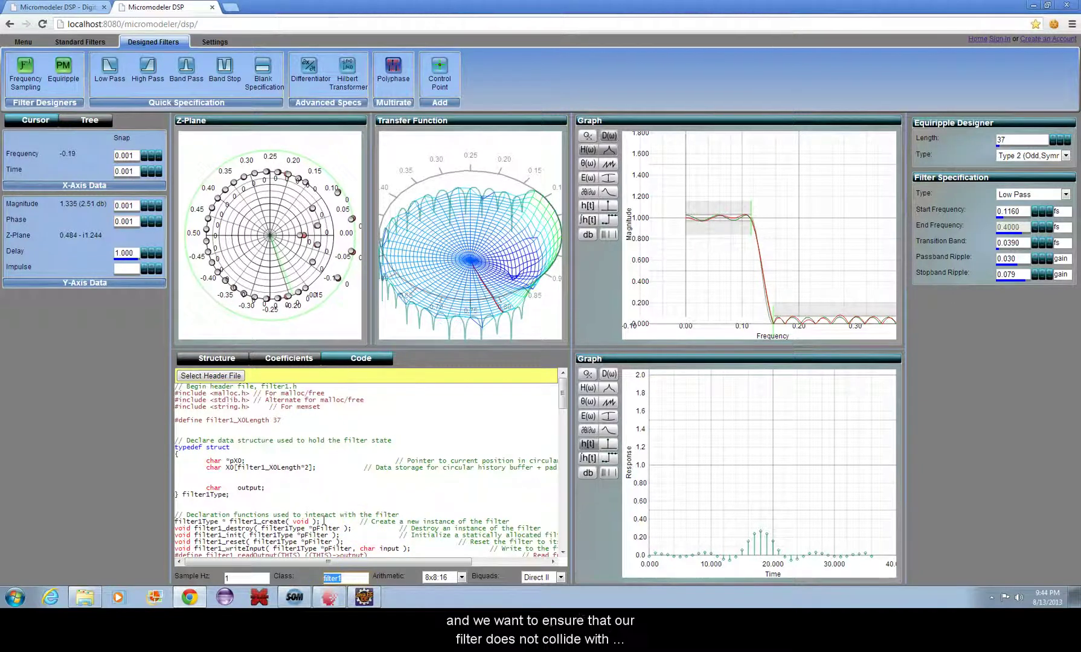
{"action": "left_click", "coordinate": [385, 536]}
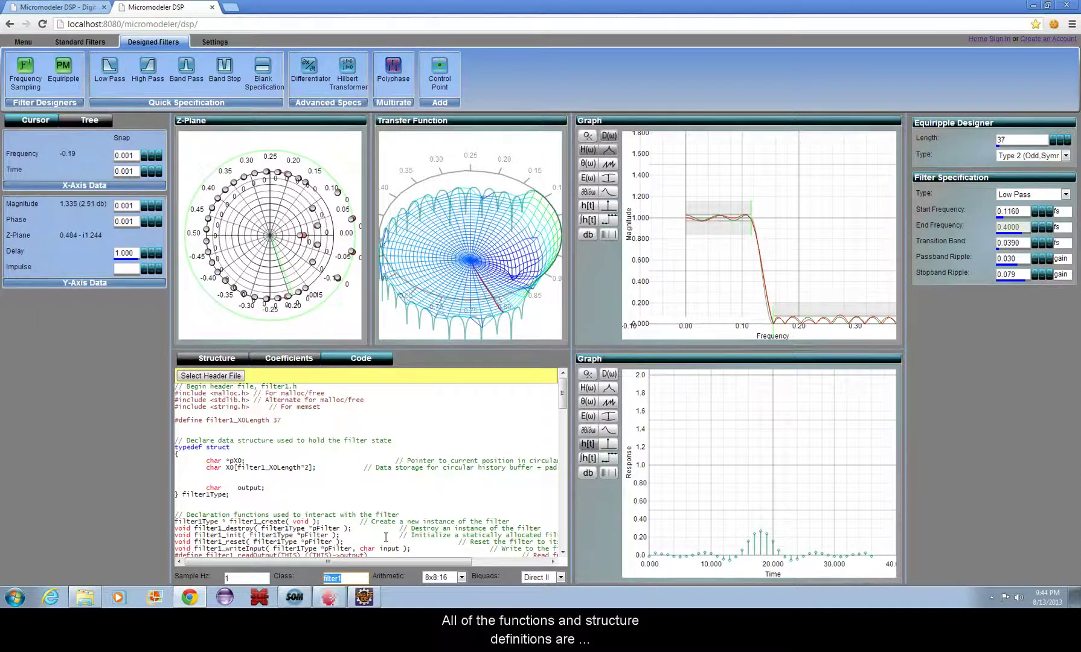
{"action": "type", "text": "fir1"}
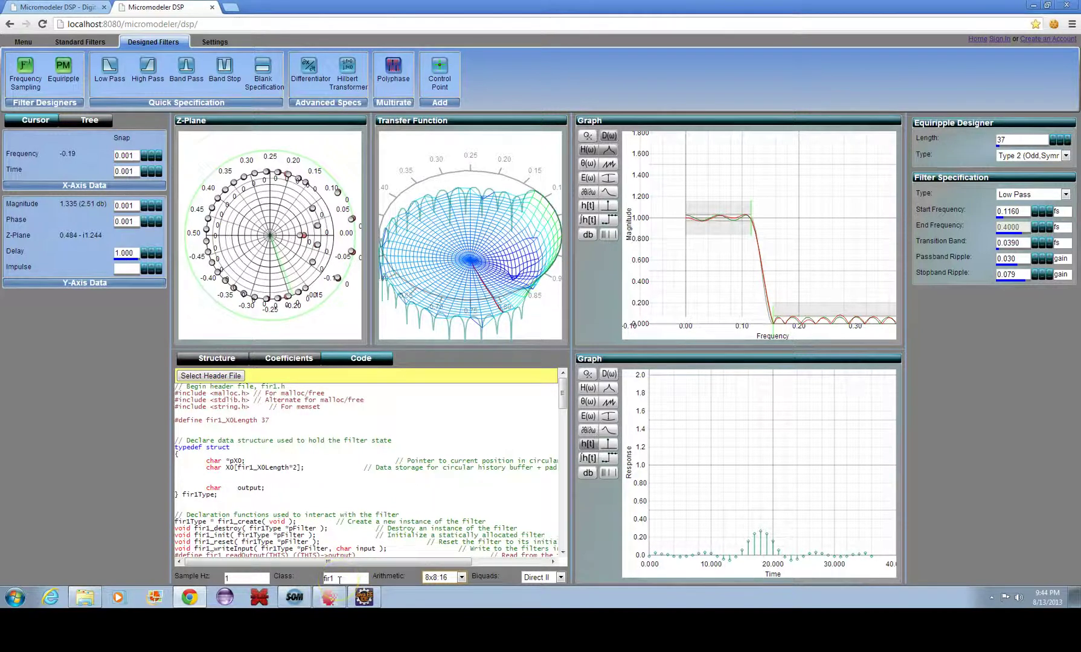
{"action": "left_click", "coordinate": [421, 400]}
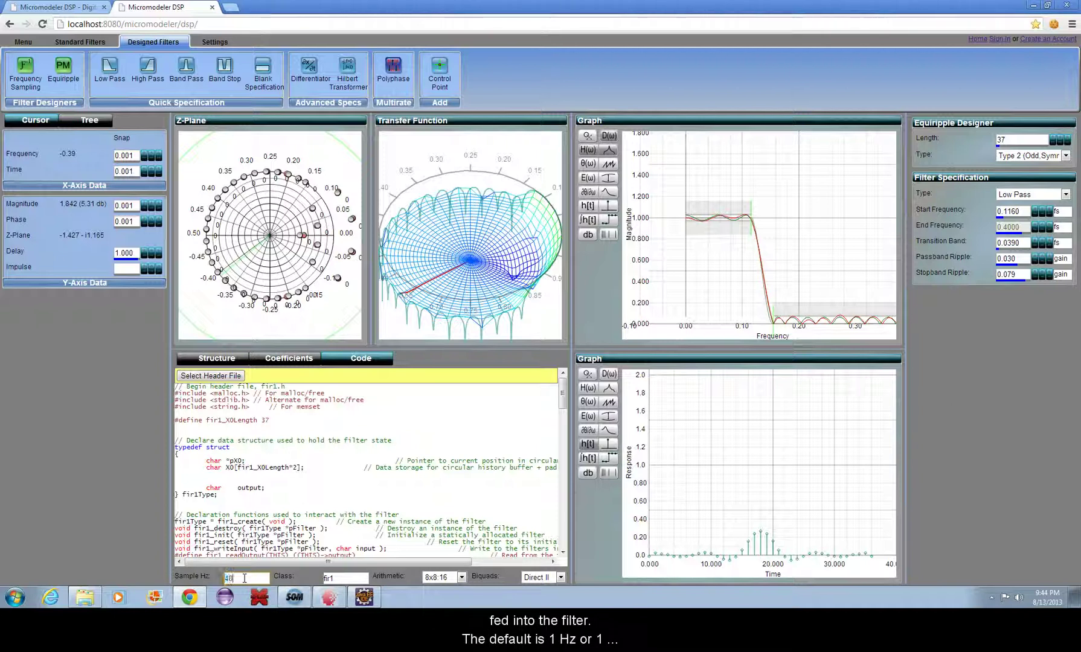
Step: Enter 48000 in the Sample Hz field and apply it
{"action": "type", "text": "000"}
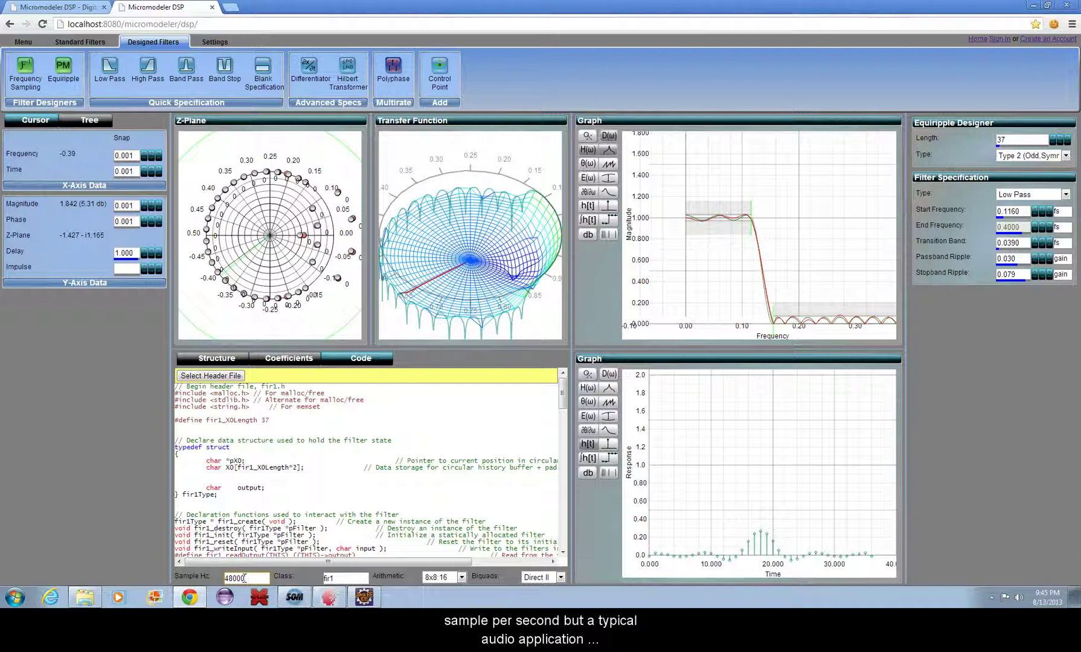
{"action": "key", "text": "Tab"}
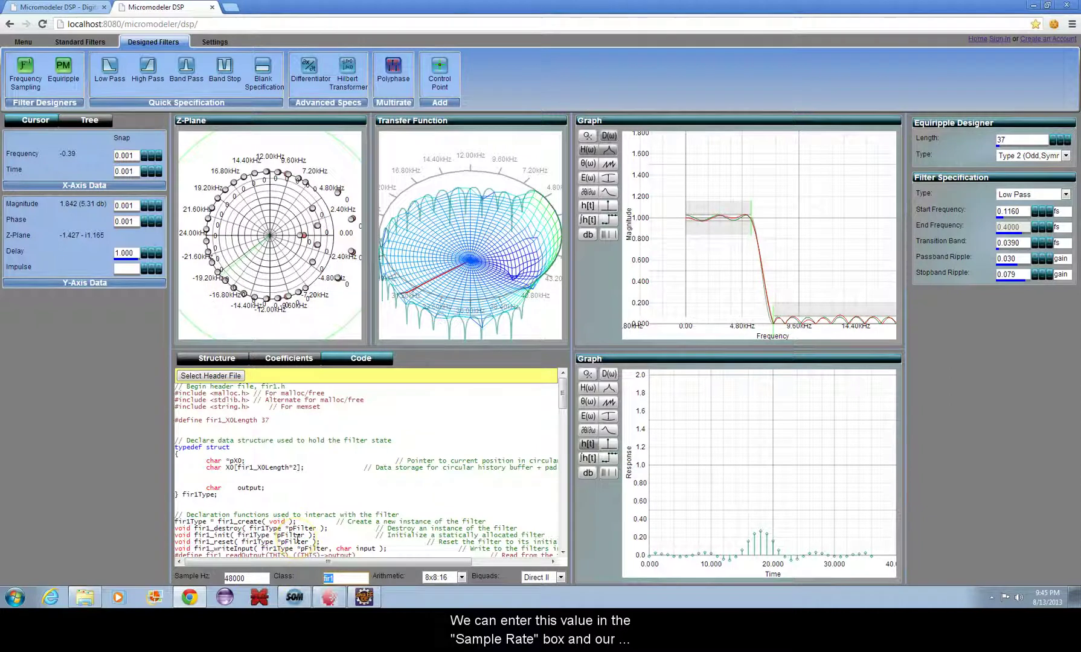
{"action": "left_click", "coordinate": [258, 578]}
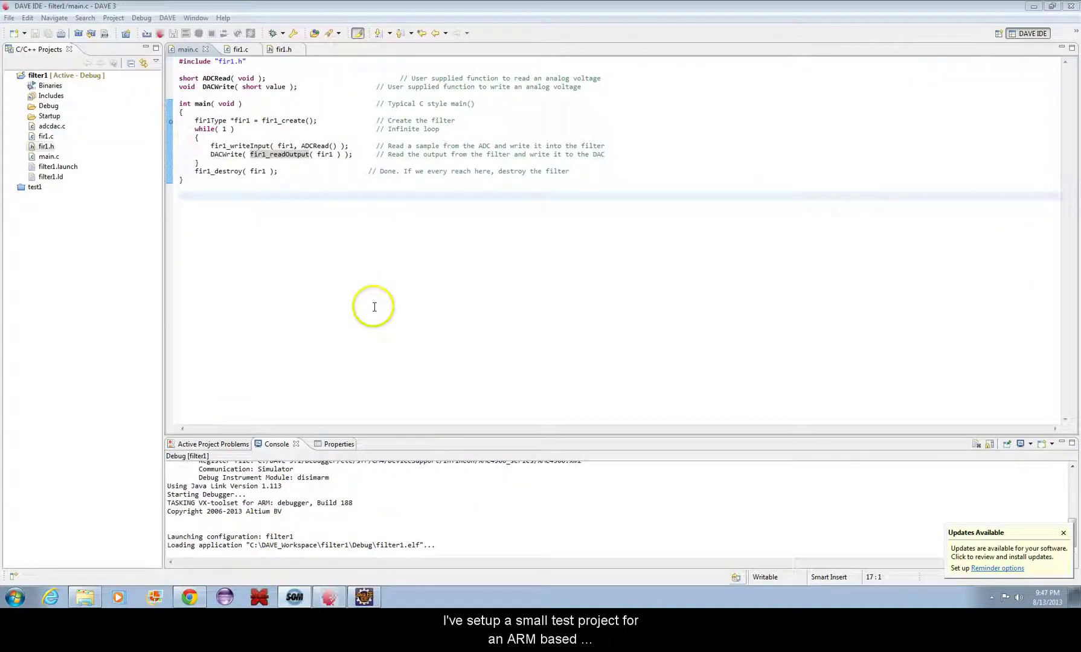
Step: Open fir1.h and fir1.c from the filter1 project tree, then return to Micromodeler DSP
{"action": "left_click", "coordinate": [203, 187]}
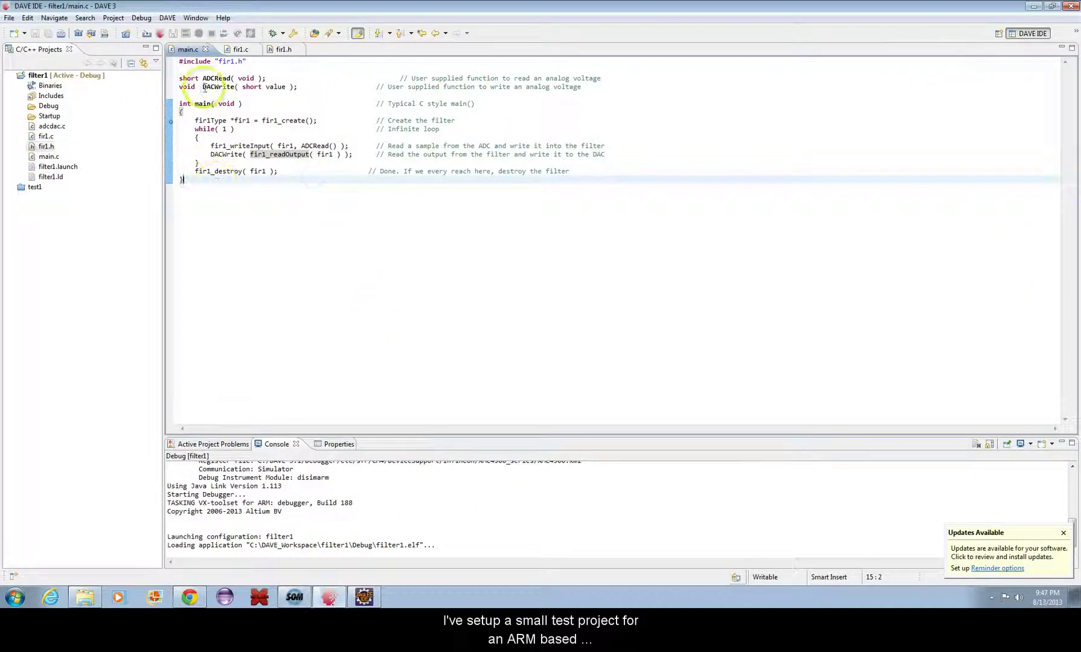
{"action": "double_click", "coordinate": [47, 148]}
{"action": "double_click", "coordinate": [47, 137]}
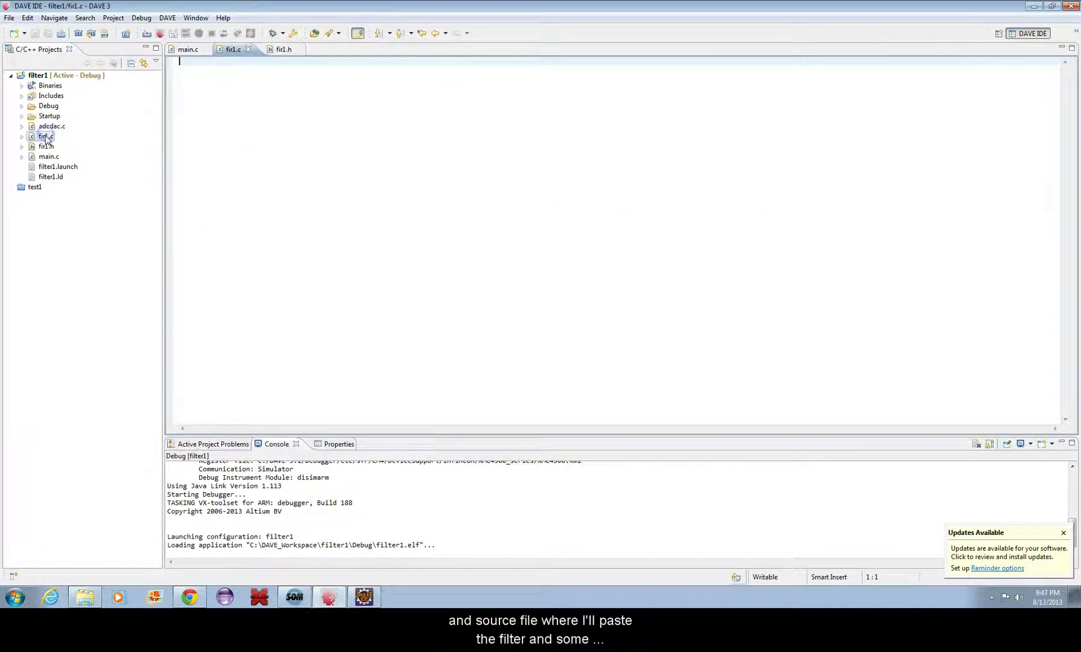
{"action": "double_click", "coordinate": [46, 147]}
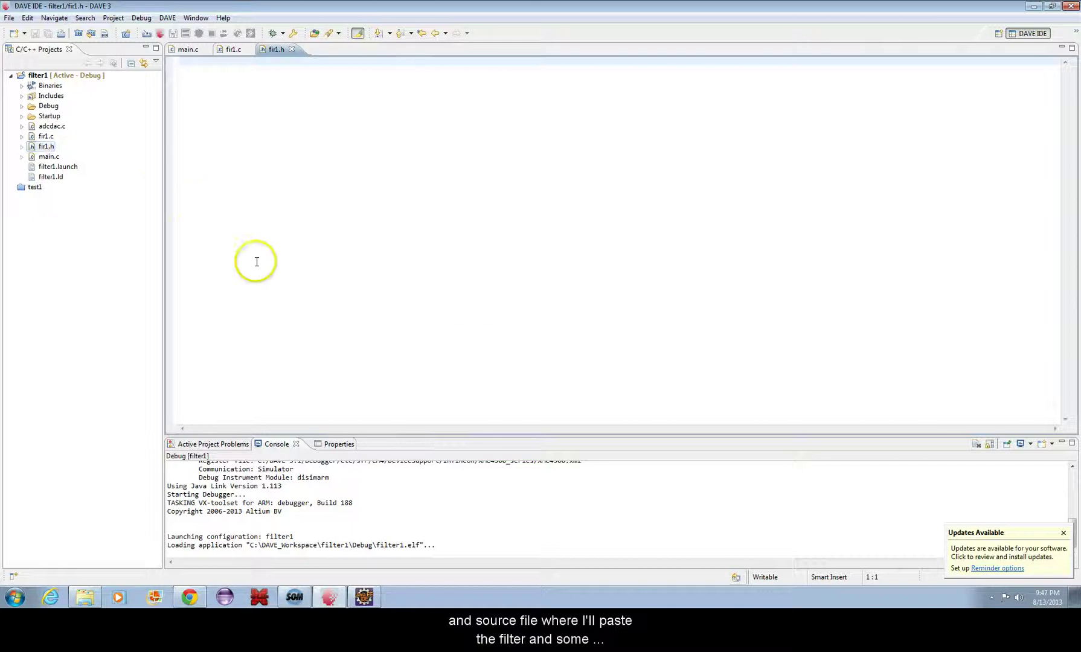
{"action": "key", "text": "alt+Tab"}
{"action": "key", "text": "alt+Tab"}
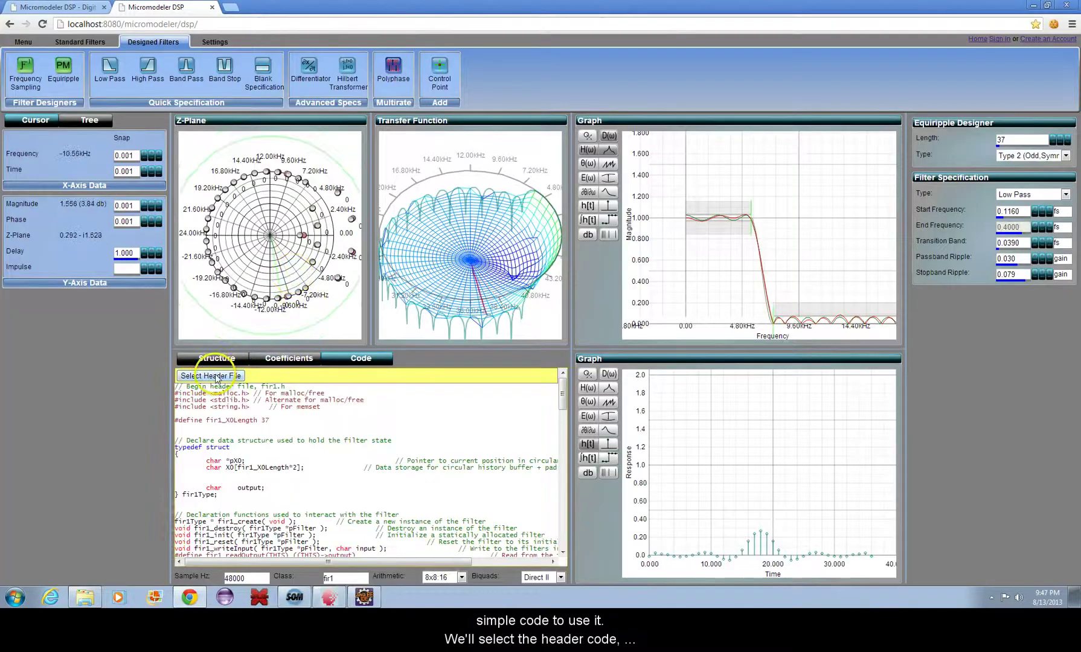
Step: Copy the generated header code and paste it into the empty fir1.h
{"action": "left_click", "coordinate": [210, 376]}
{"action": "right_click", "coordinate": [346, 442]}
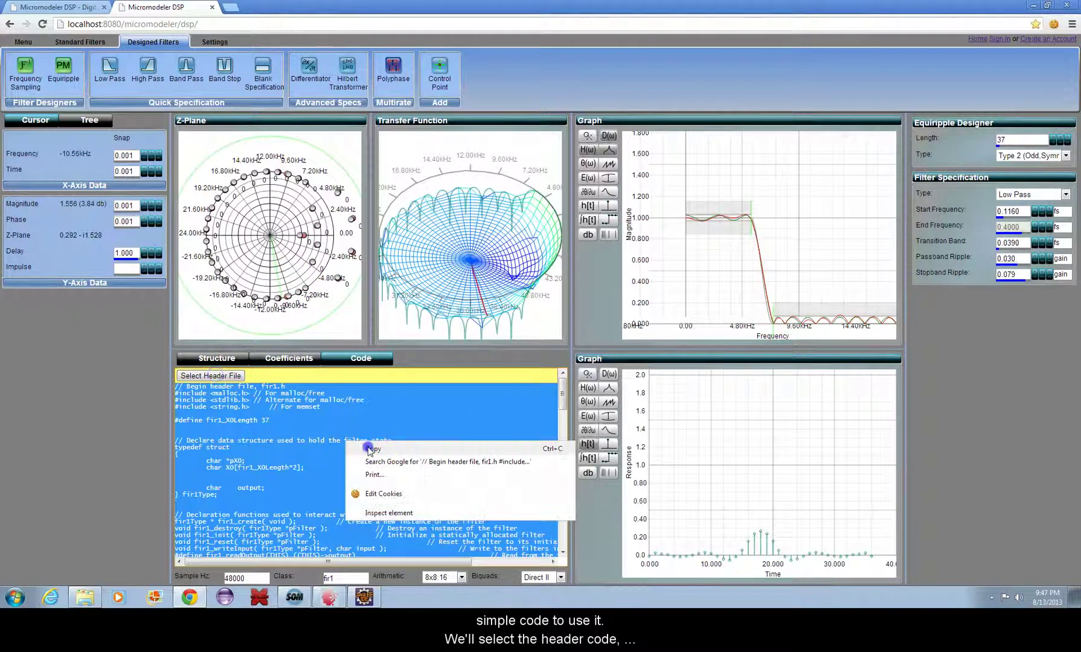
{"action": "left_click", "coordinate": [366, 447]}
{"action": "key", "text": "alt+Tab"}
{"action": "right_click", "coordinate": [312, 219]}
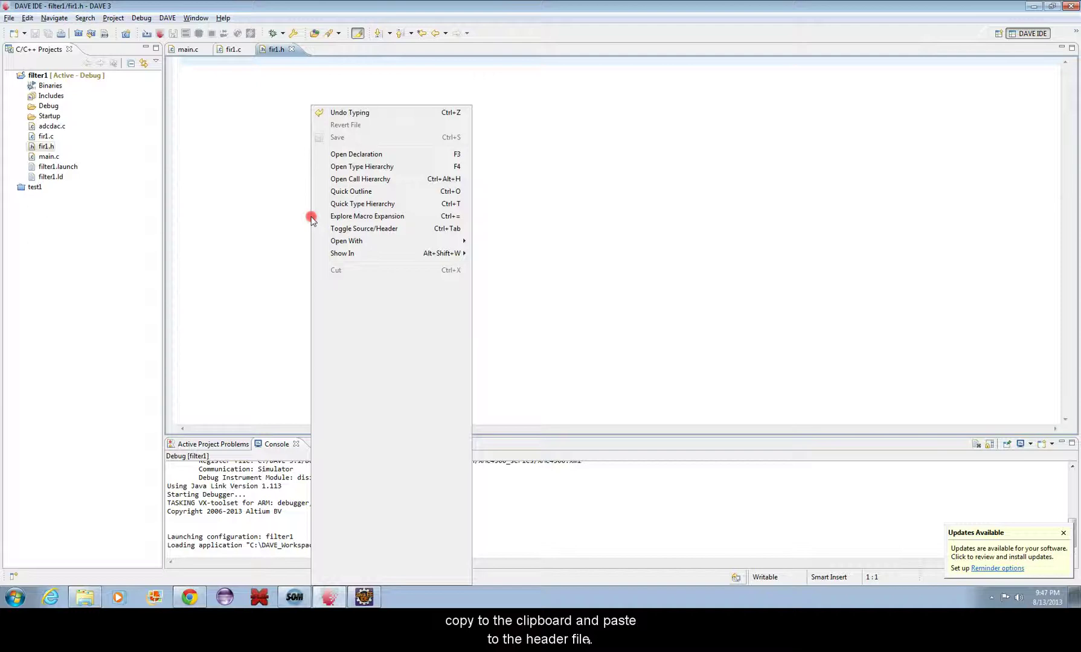
{"action": "left_click", "coordinate": [342, 294]}
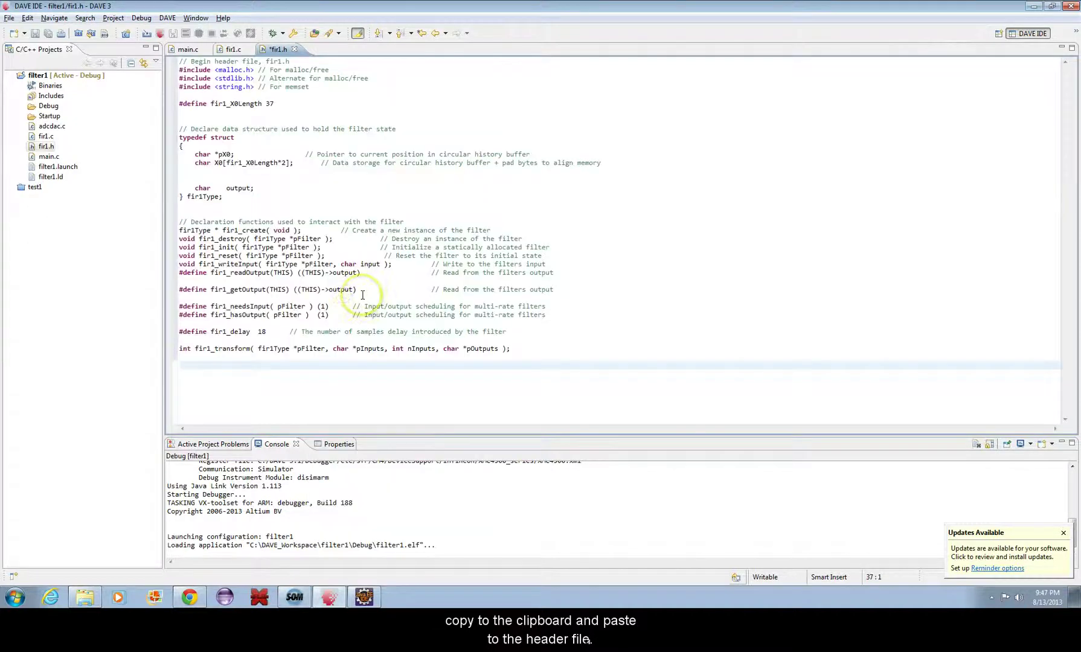
Step: Copy the generated source file code and paste it into fir1.c
{"action": "key", "text": "alt+Tab"}
{"action": "scroll", "coordinate": [289, 430], "scroll_direction": "down", "scroll_amount": 3}
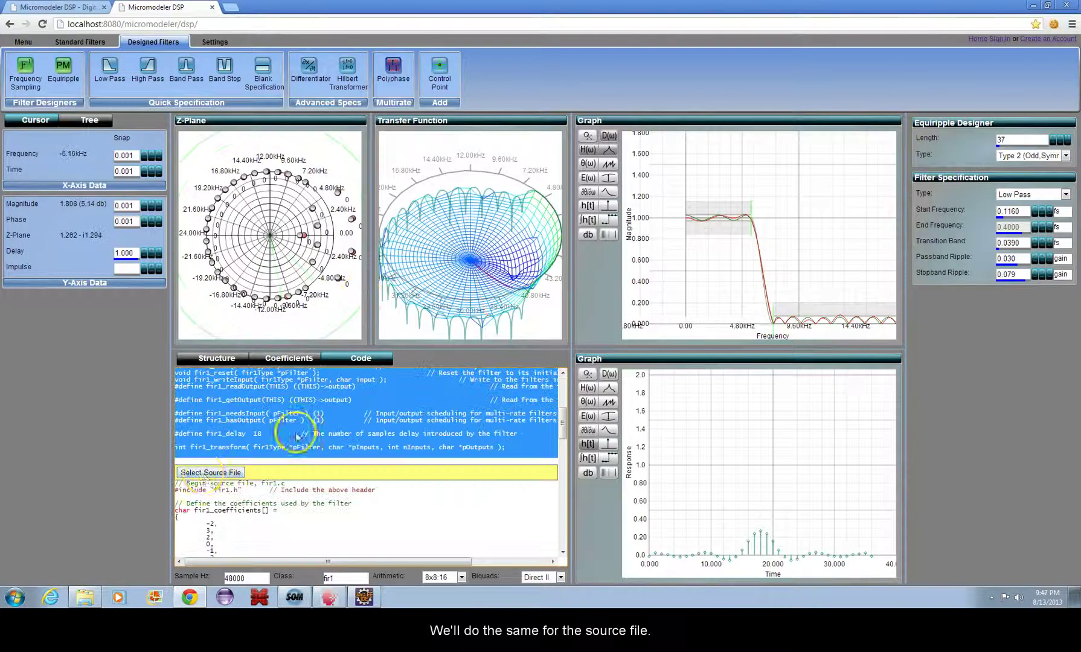
{"action": "left_click", "coordinate": [235, 473]}
{"action": "right_click", "coordinate": [329, 494]}
{"action": "left_click", "coordinate": [356, 502]}
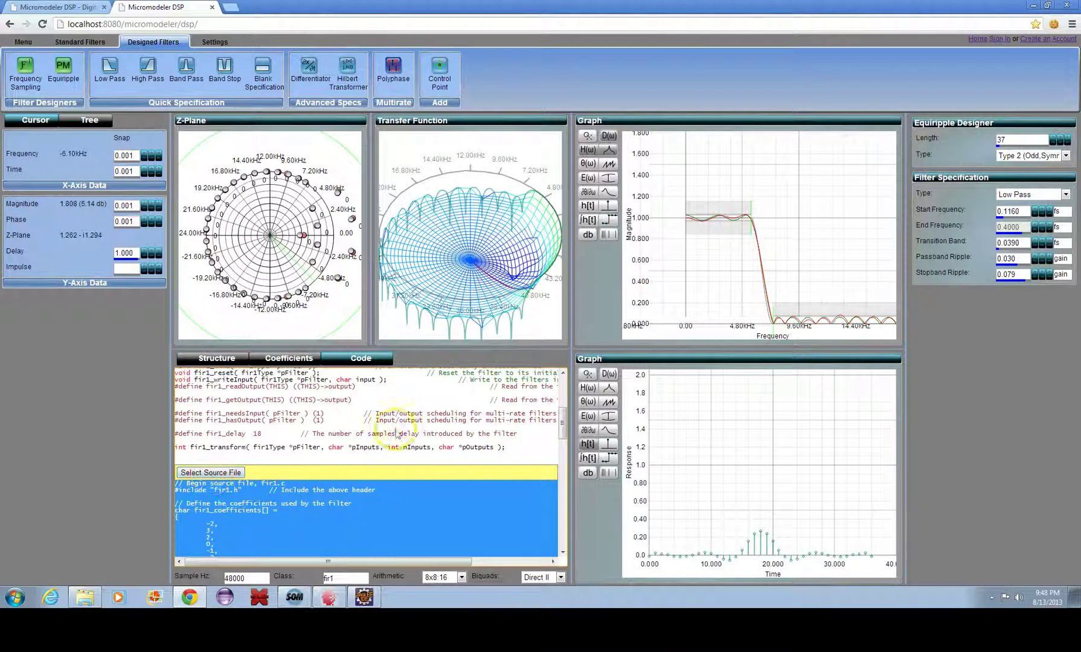
{"action": "key", "text": "alt+Tab"}
{"action": "left_click", "coordinate": [233, 50]}
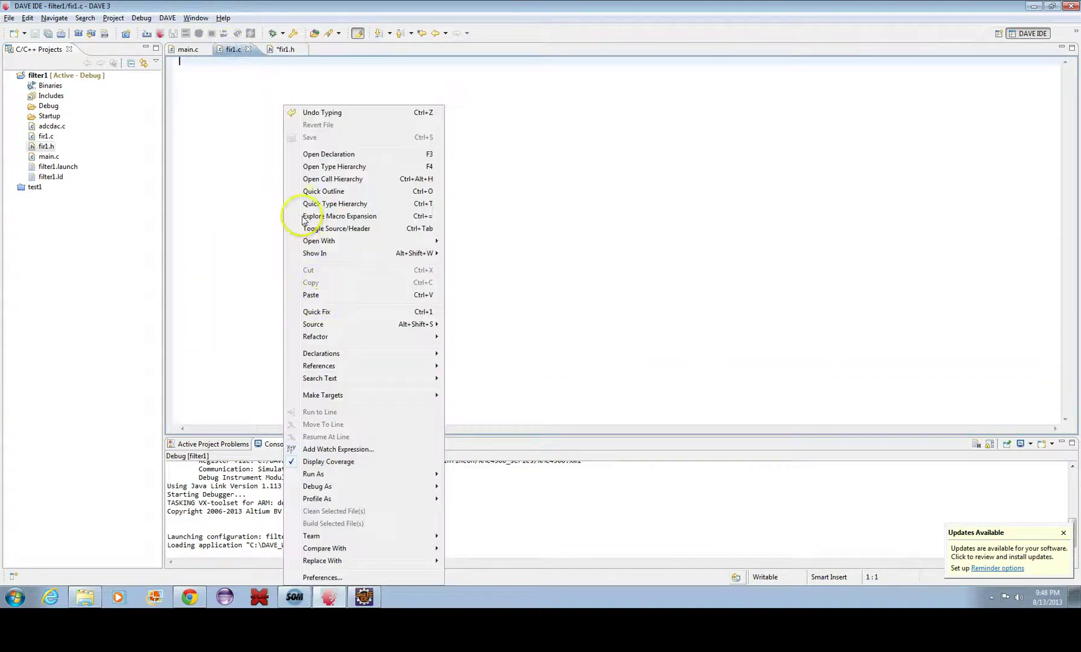
{"action": "left_click", "coordinate": [316, 296]}
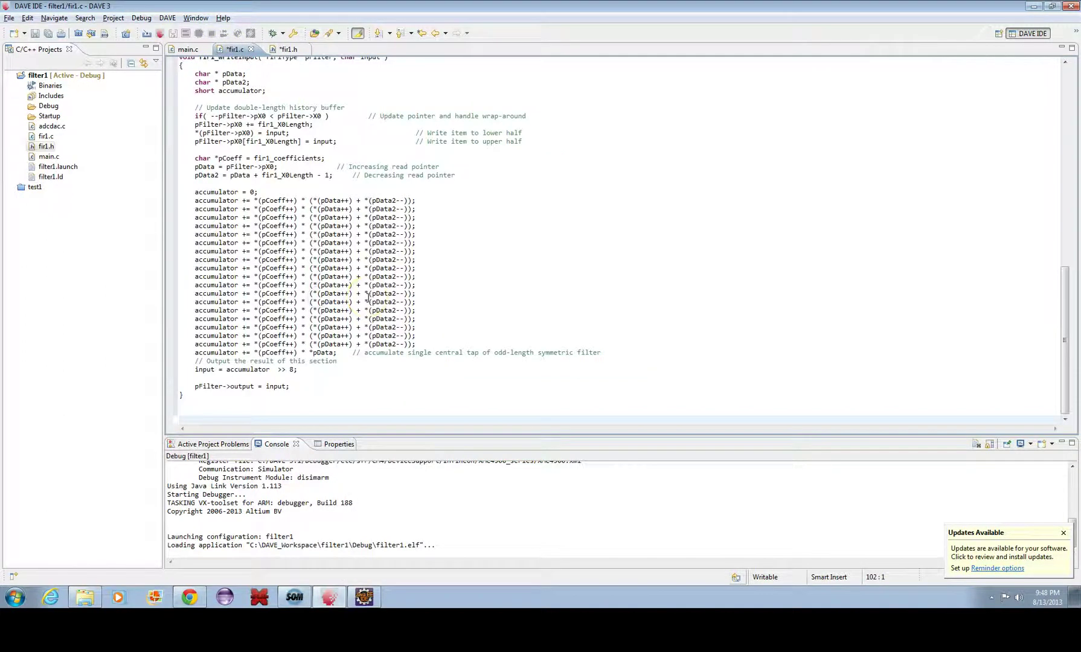
{"action": "left_click", "coordinate": [113, 17]}
{"action": "left_click", "coordinate": [188, 49]}
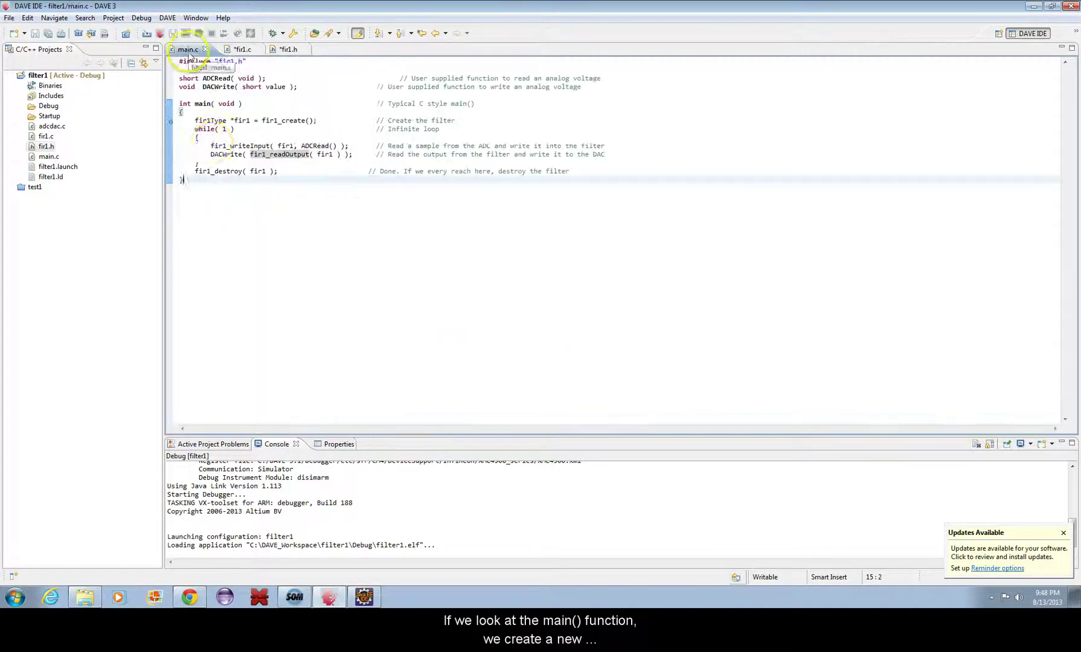
{"action": "left_click_drag", "start_coordinate": [194, 120], "coordinate": [316, 122]}
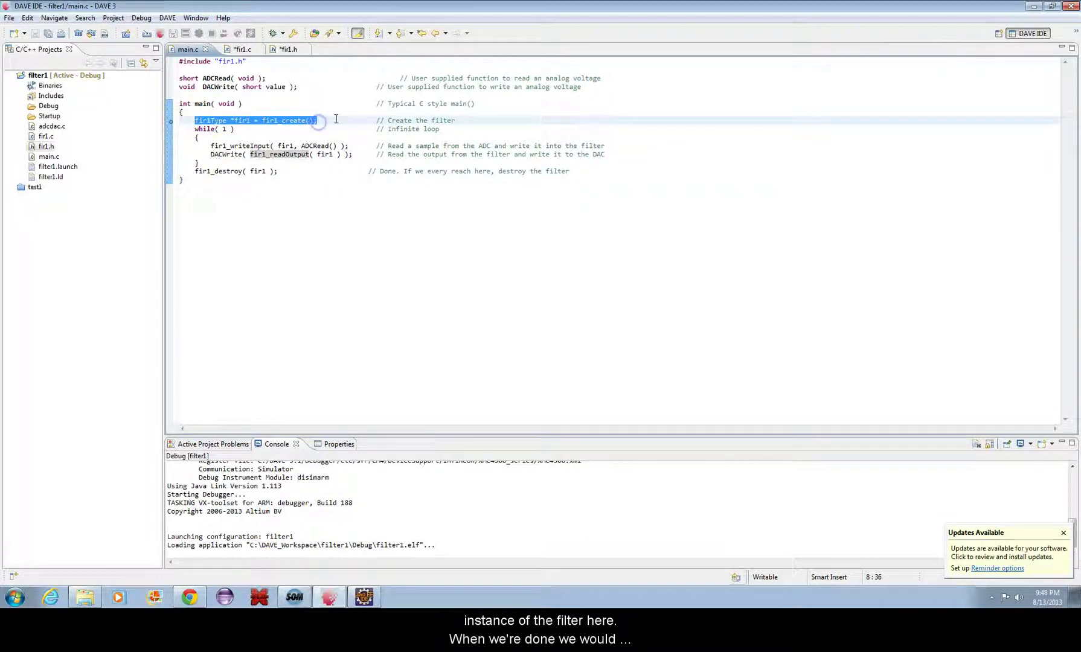
{"action": "left_click", "coordinate": [337, 120]}
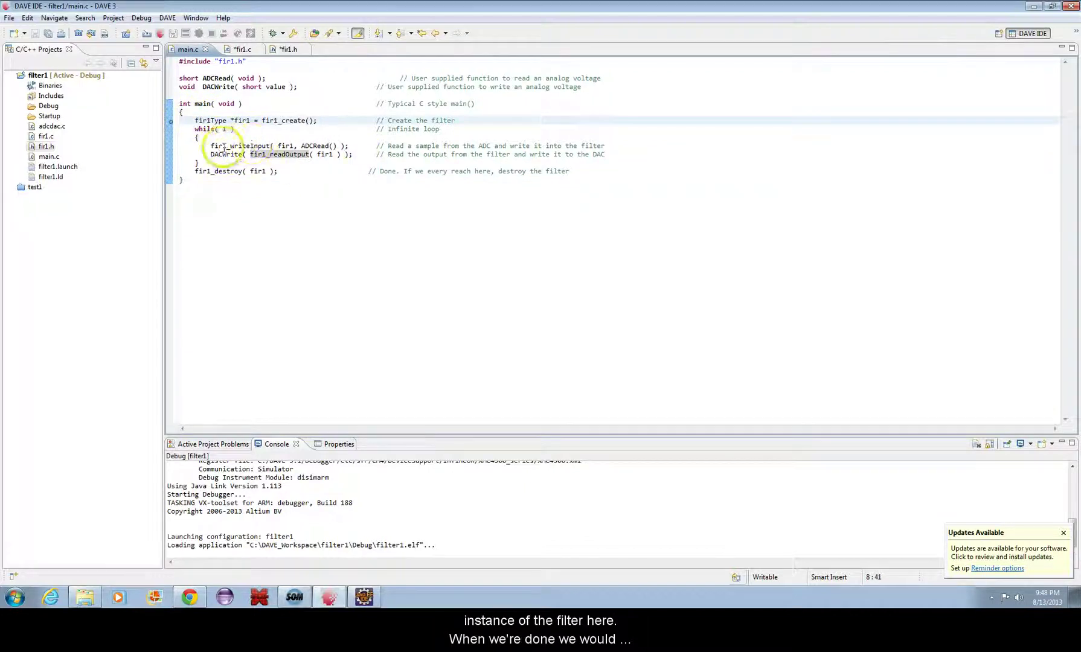
{"action": "left_click_drag", "start_coordinate": [194, 171], "coordinate": [231, 172]}
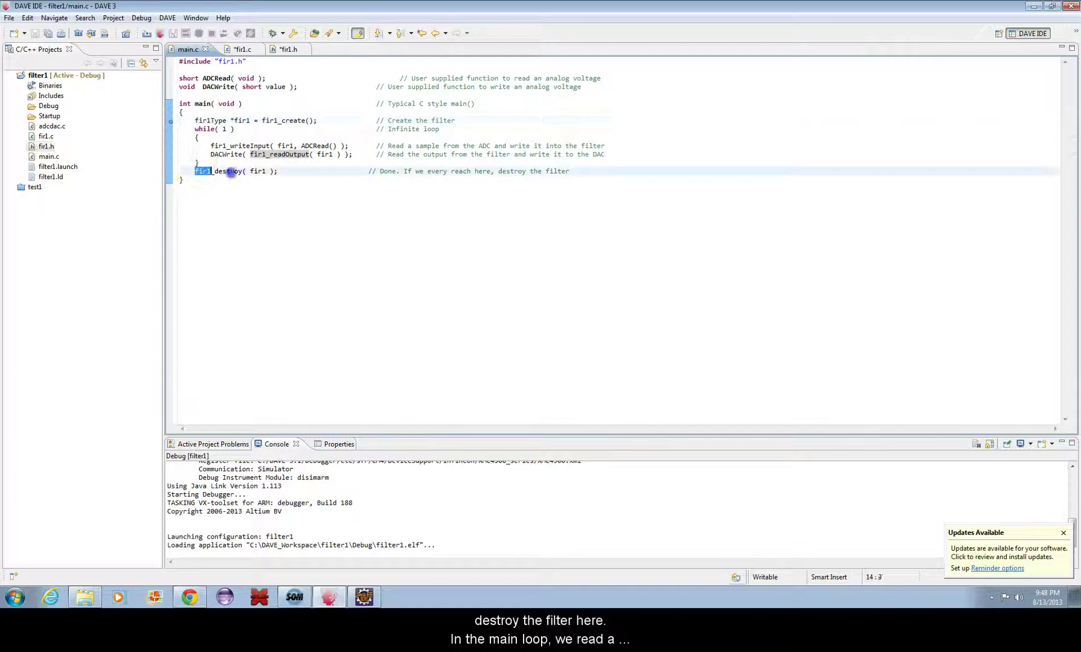
{"action": "left_click", "coordinate": [270, 189]}
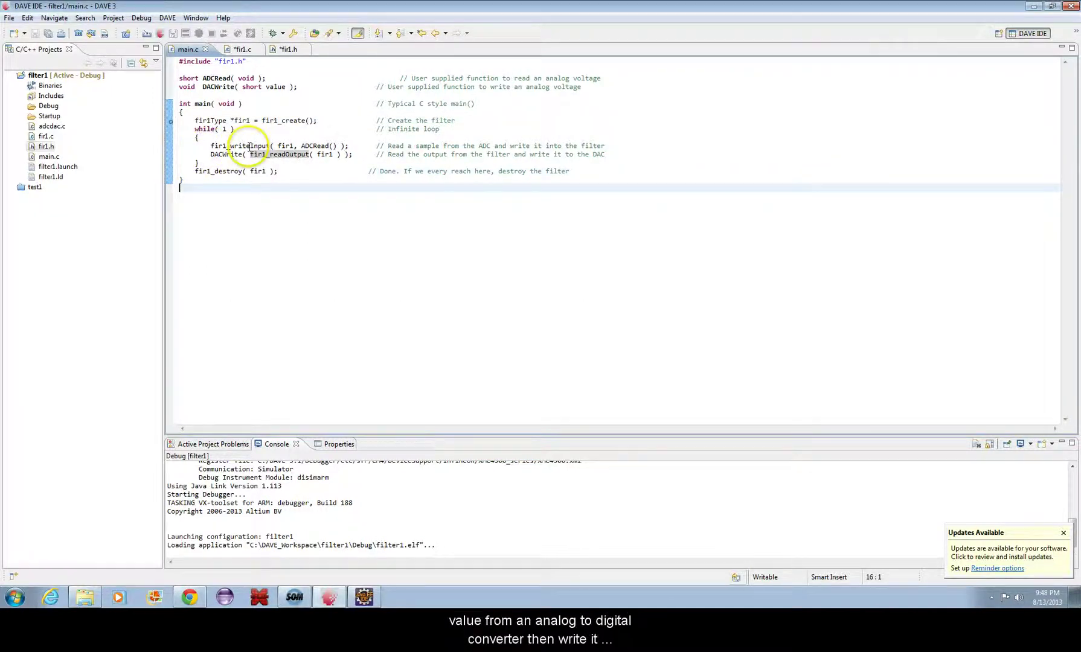
{"action": "left_click_drag", "start_coordinate": [298, 146], "coordinate": [326, 146]}
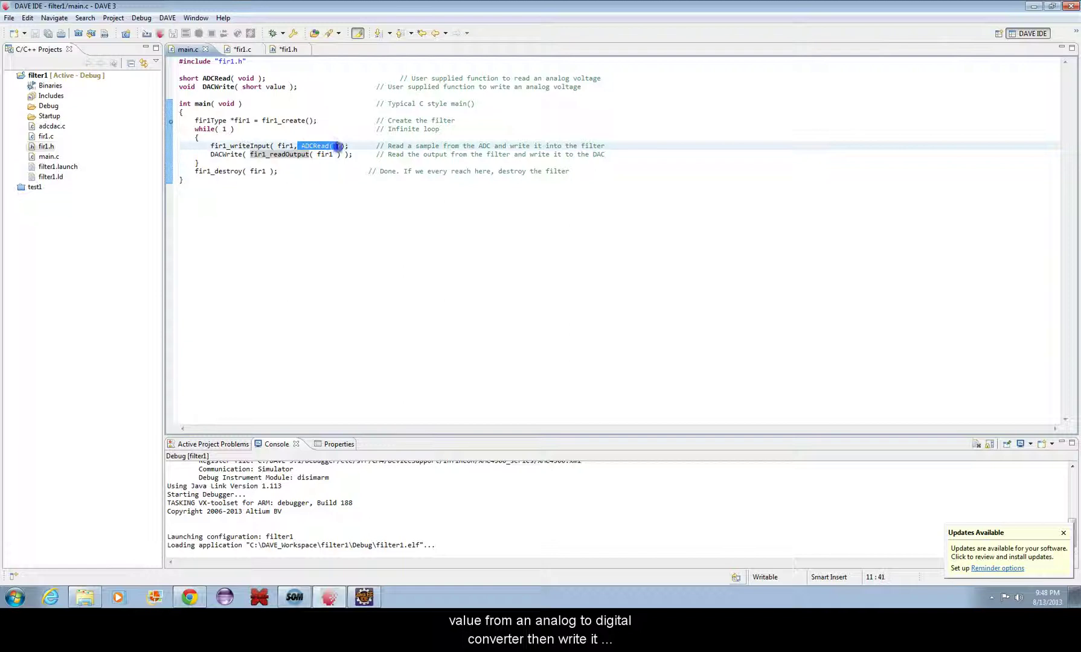
{"action": "left_click_drag", "start_coordinate": [210, 145], "coordinate": [340, 145]}
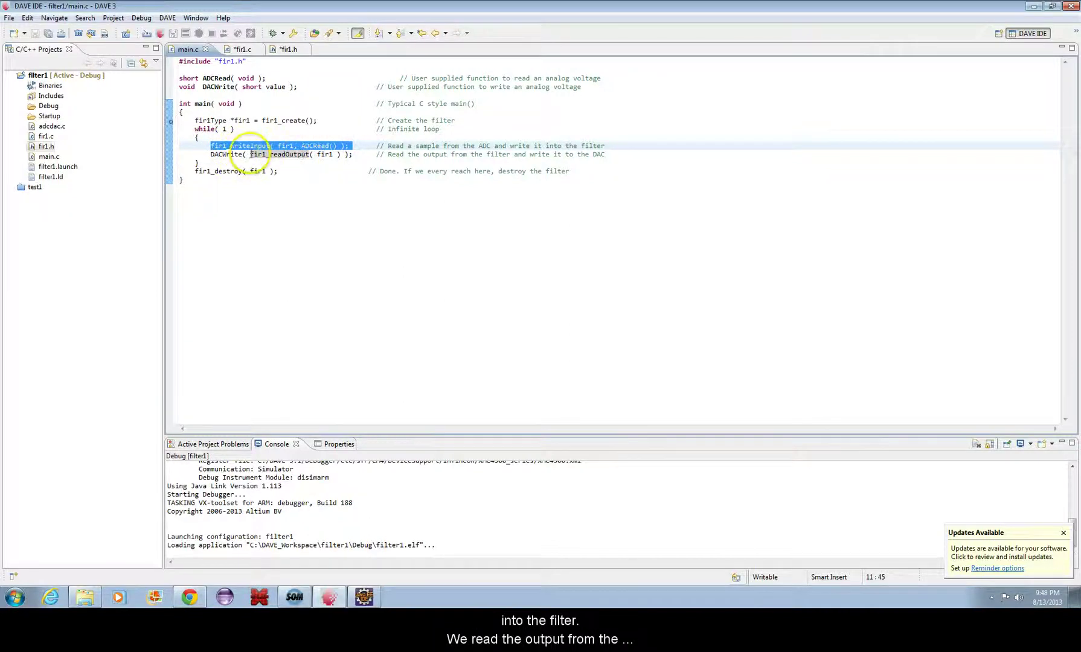
{"action": "left_click_drag", "start_coordinate": [250, 155], "coordinate": [334, 154]}
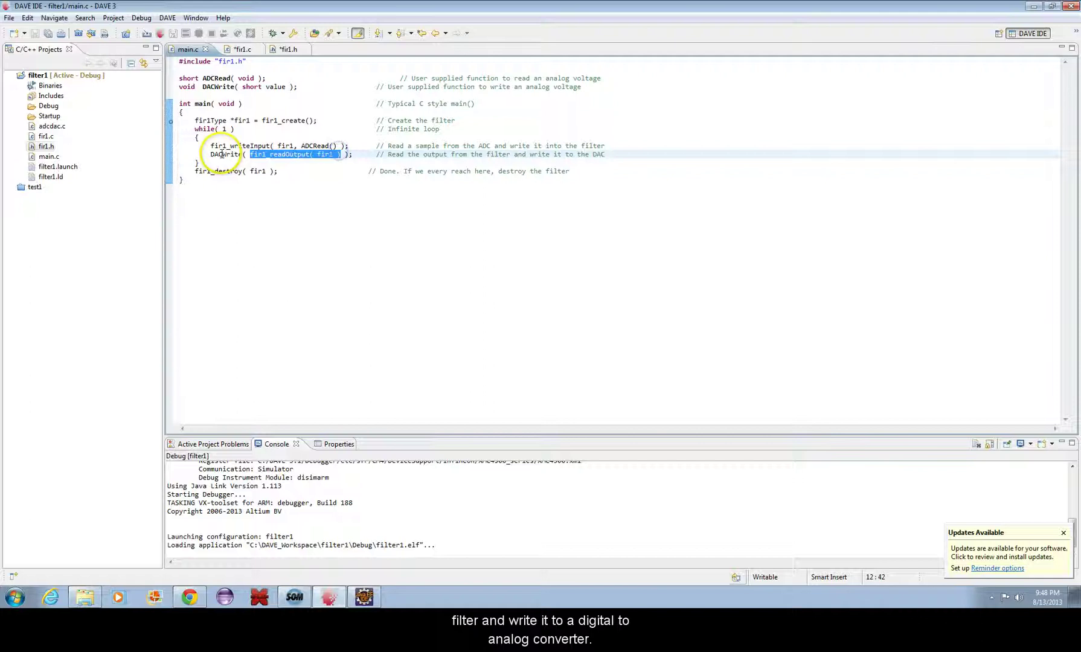
{"action": "left_click_drag", "start_coordinate": [210, 154], "coordinate": [332, 154]}
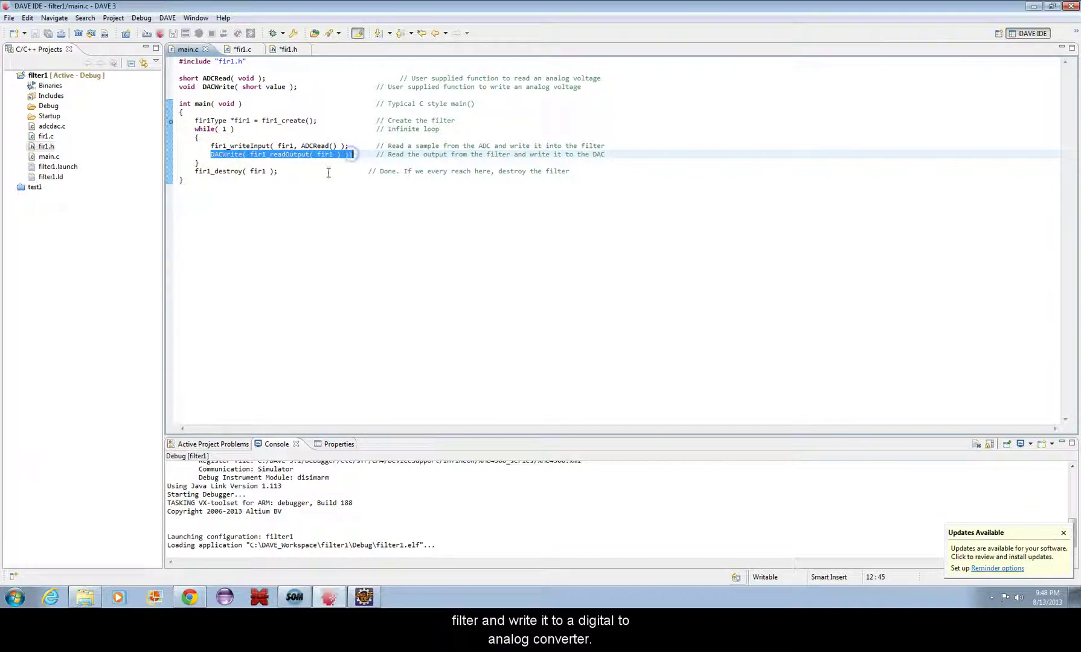
{"action": "left_click", "coordinate": [300, 171]}
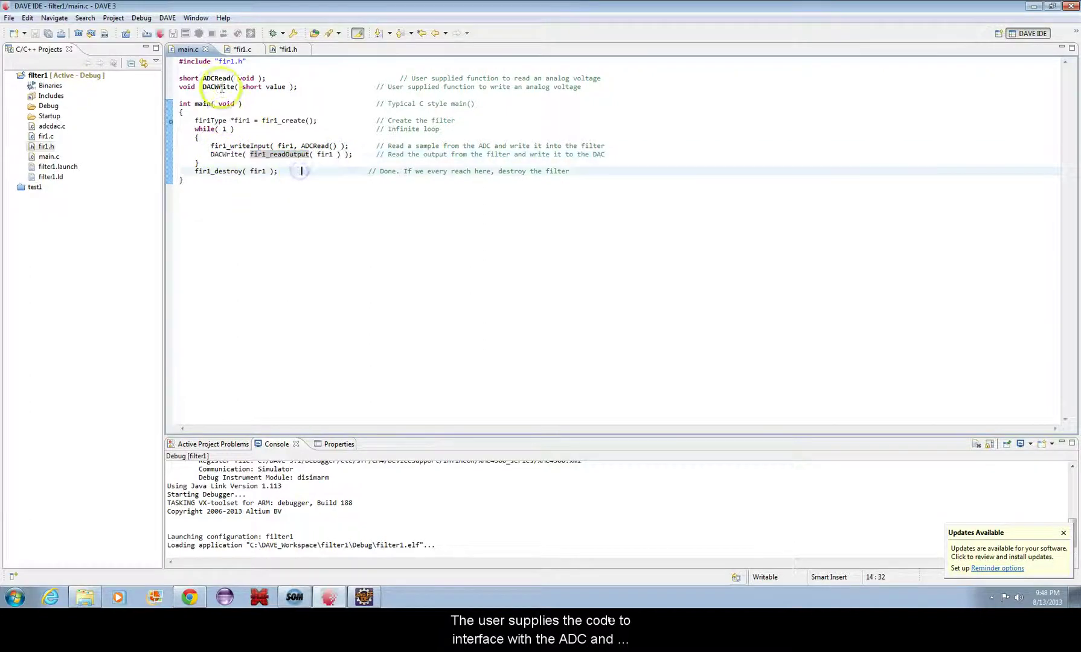
{"action": "left_click", "coordinate": [215, 78]}
{"action": "left_click", "coordinate": [221, 86]}
{"action": "left_click", "coordinate": [271, 111]}
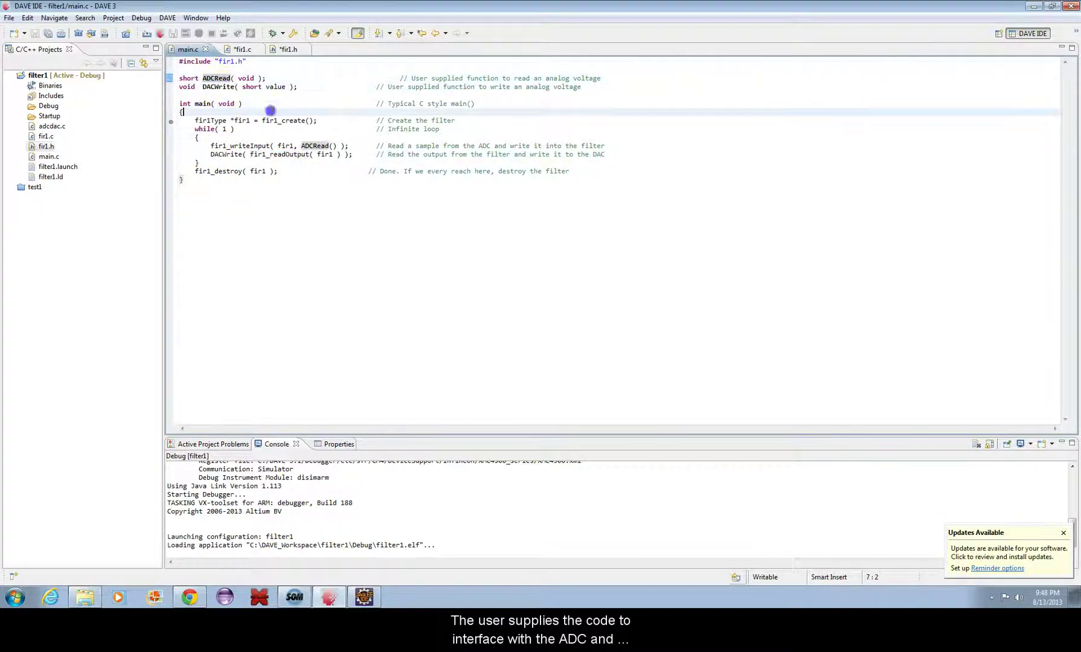
Step: Build the filter1 project, then launch Debug and open its configuration settings
{"action": "left_click", "coordinate": [113, 18]}
{"action": "left_click", "coordinate": [108, 34]}
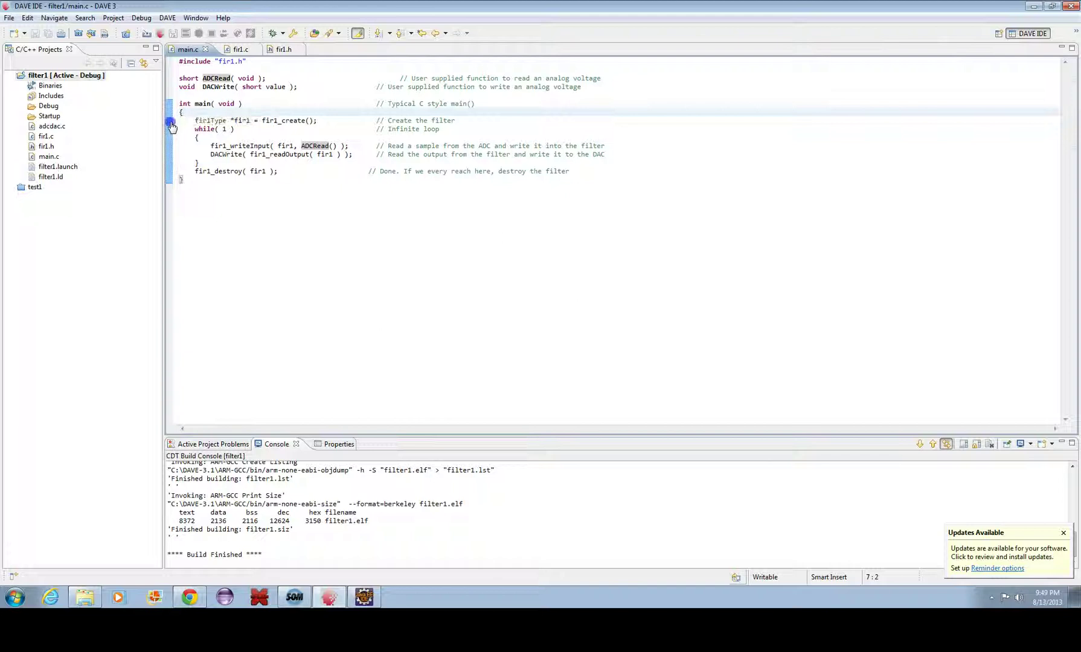
{"action": "left_click", "coordinate": [142, 18]}
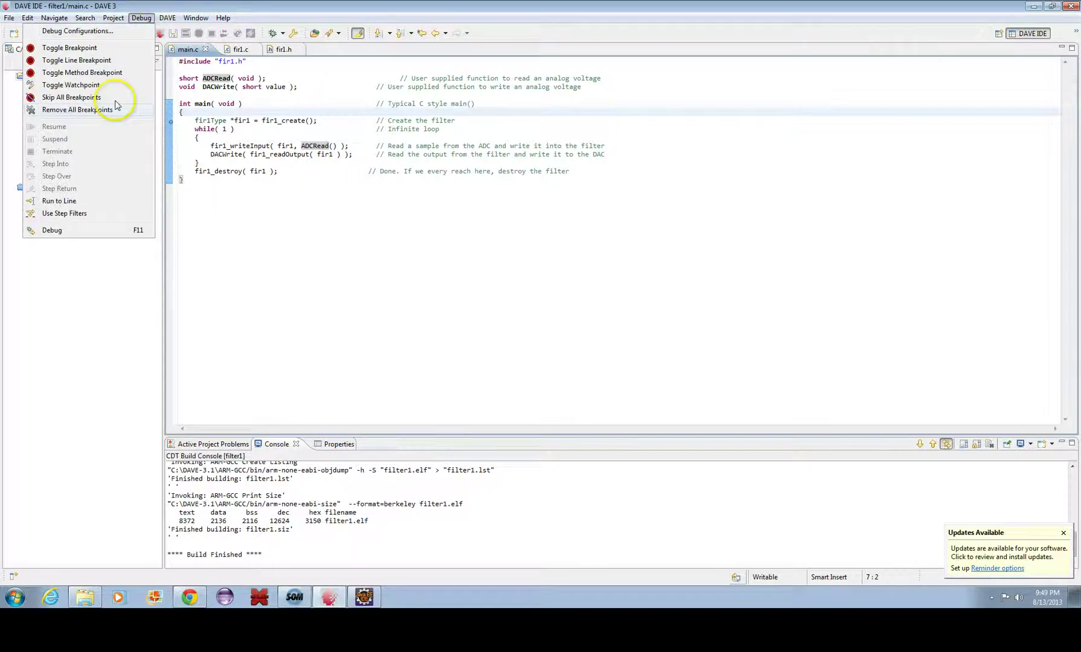
{"action": "left_click", "coordinate": [93, 232]}
{"action": "left_click", "coordinate": [487, 265]}
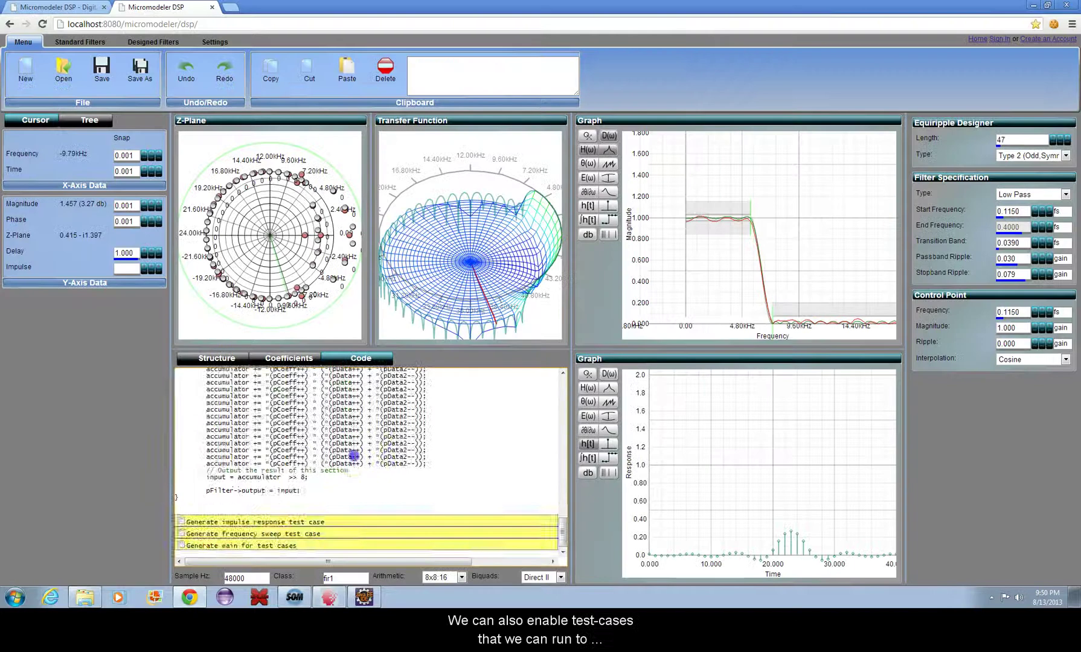
Step: Enable both the 'Generate impulse response test case' and 'Generate main for test cases' options
{"action": "scroll", "coordinate": [356, 460], "scroll_direction": "up", "scroll_amount": 10}
{"action": "scroll", "coordinate": [356, 460], "scroll_direction": "down", "scroll_amount": 10}
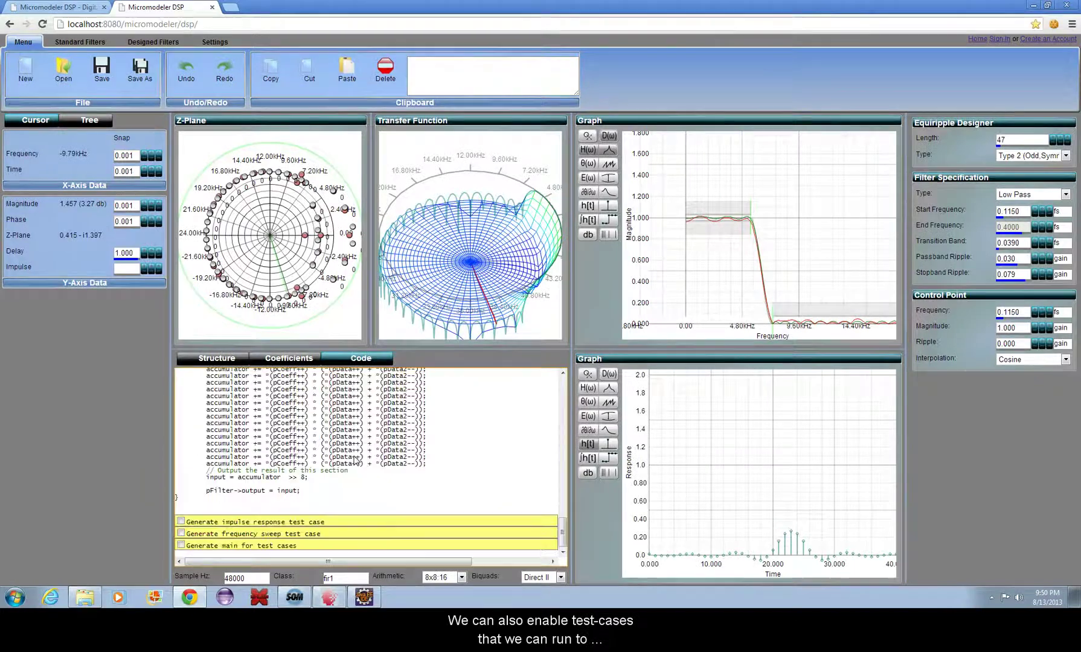
{"action": "left_click", "coordinate": [181, 522]}
{"action": "scroll", "coordinate": [299, 498], "scroll_direction": "down", "scroll_amount": 4}
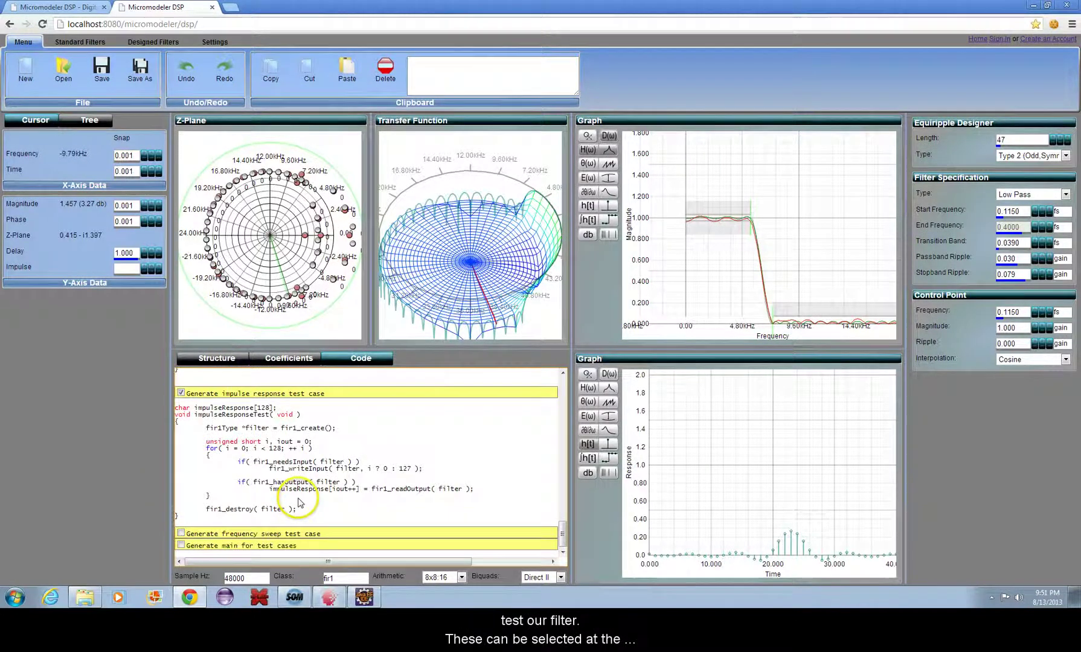
{"action": "left_click", "coordinate": [182, 545]}
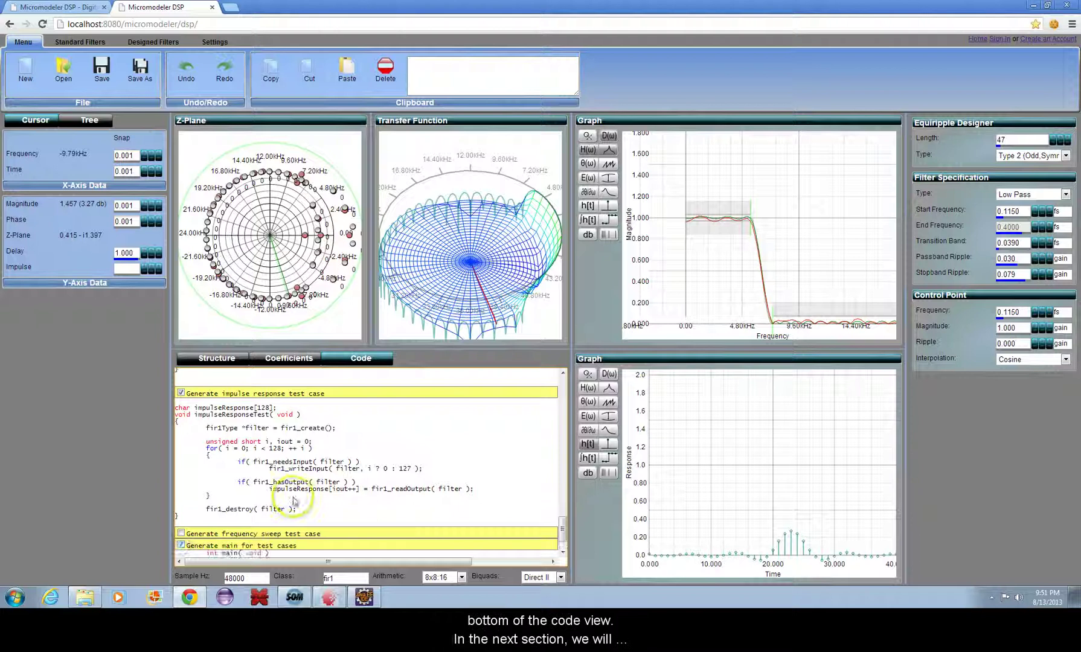